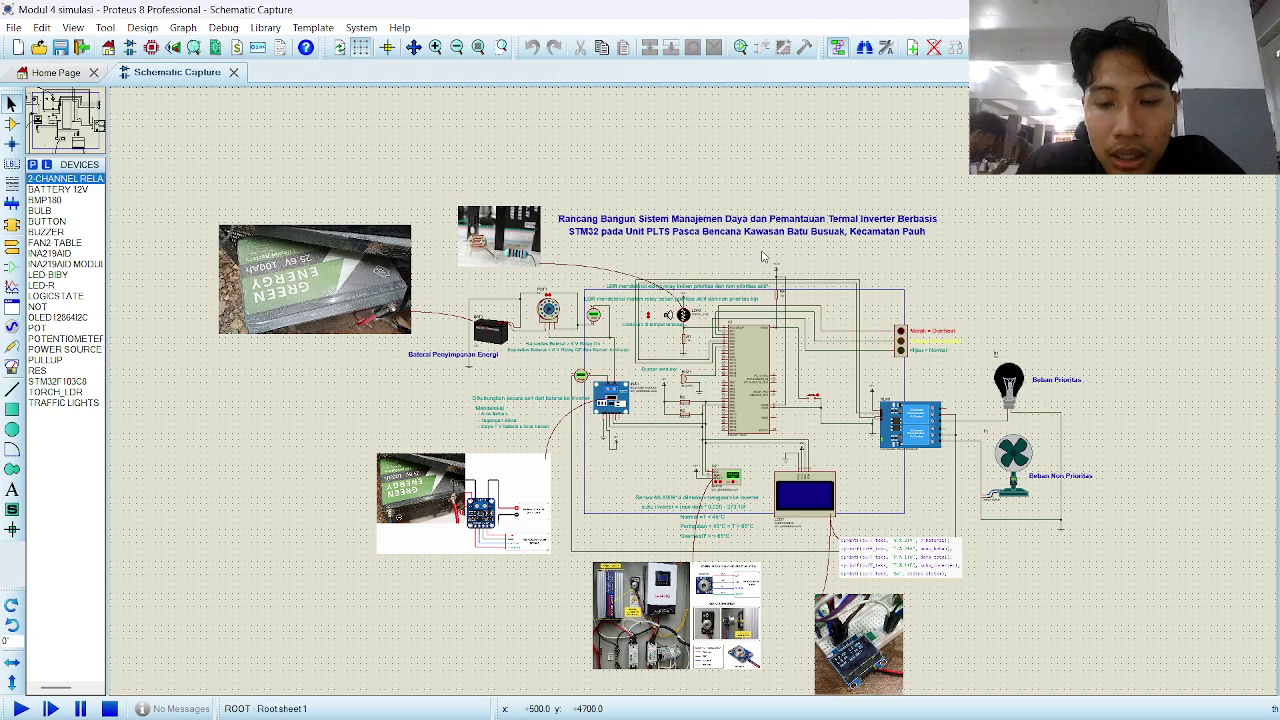
Examine the schematic's battery supply, the INA219 current sensor module, and the inverter temperature sensor with its conversion formula.
{"action": "scroll", "coordinate": [765, 260], "scroll_direction": "up", "scroll_amount": 1}
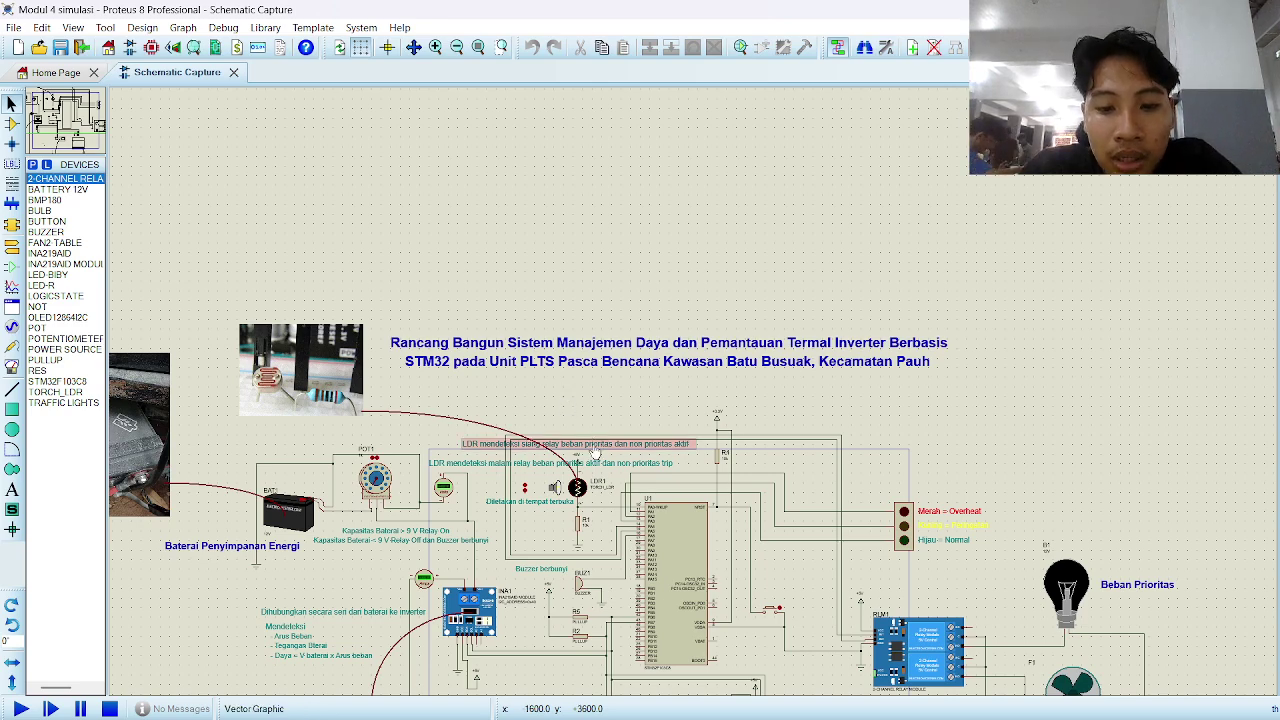
{"action": "scroll", "coordinate": [694, 390], "scroll_direction": "down", "scroll_amount": 2}
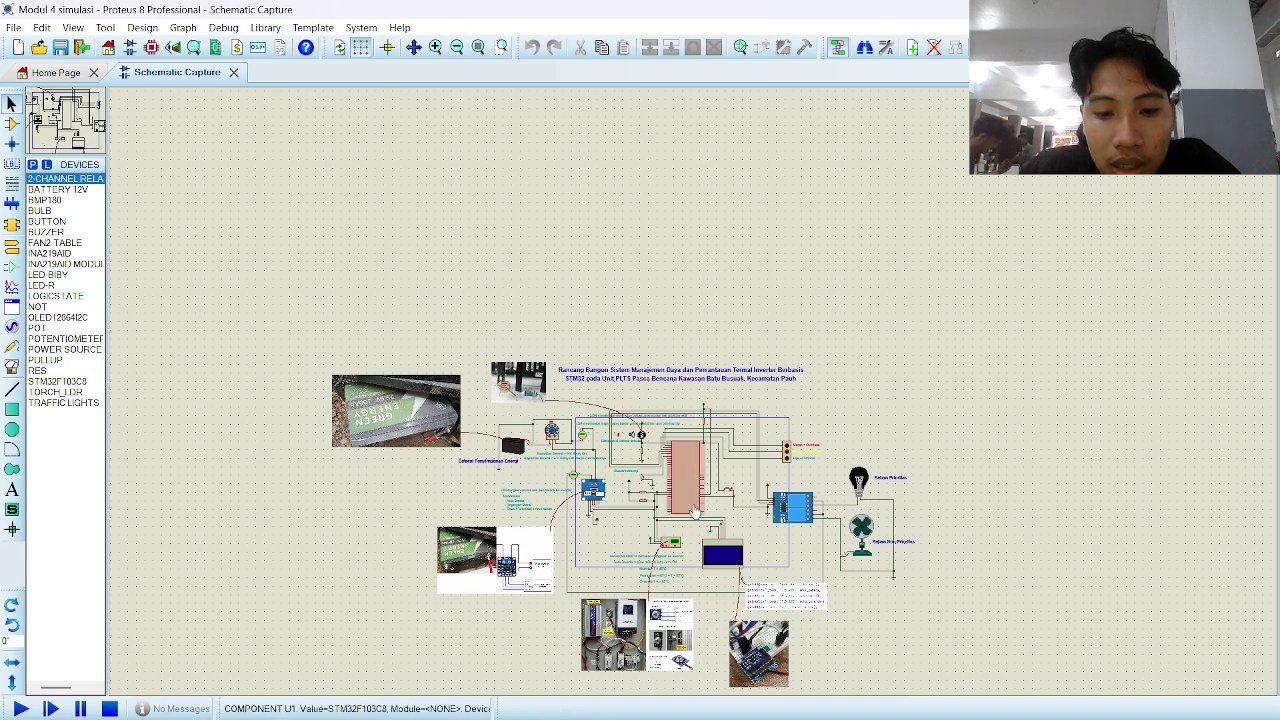
{"action": "scroll", "coordinate": [694, 512], "scroll_direction": "up", "scroll_amount": 2}
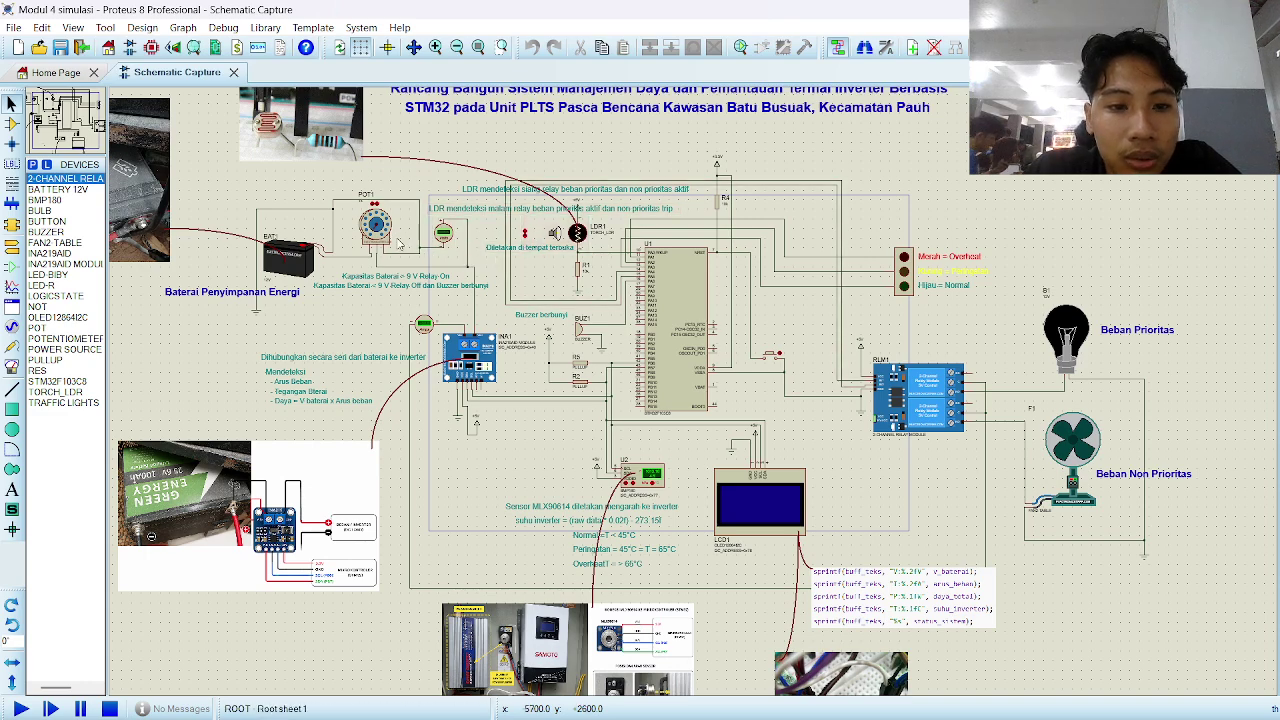
{"action": "scroll", "coordinate": [474, 380], "scroll_direction": "up", "scroll_amount": 2}
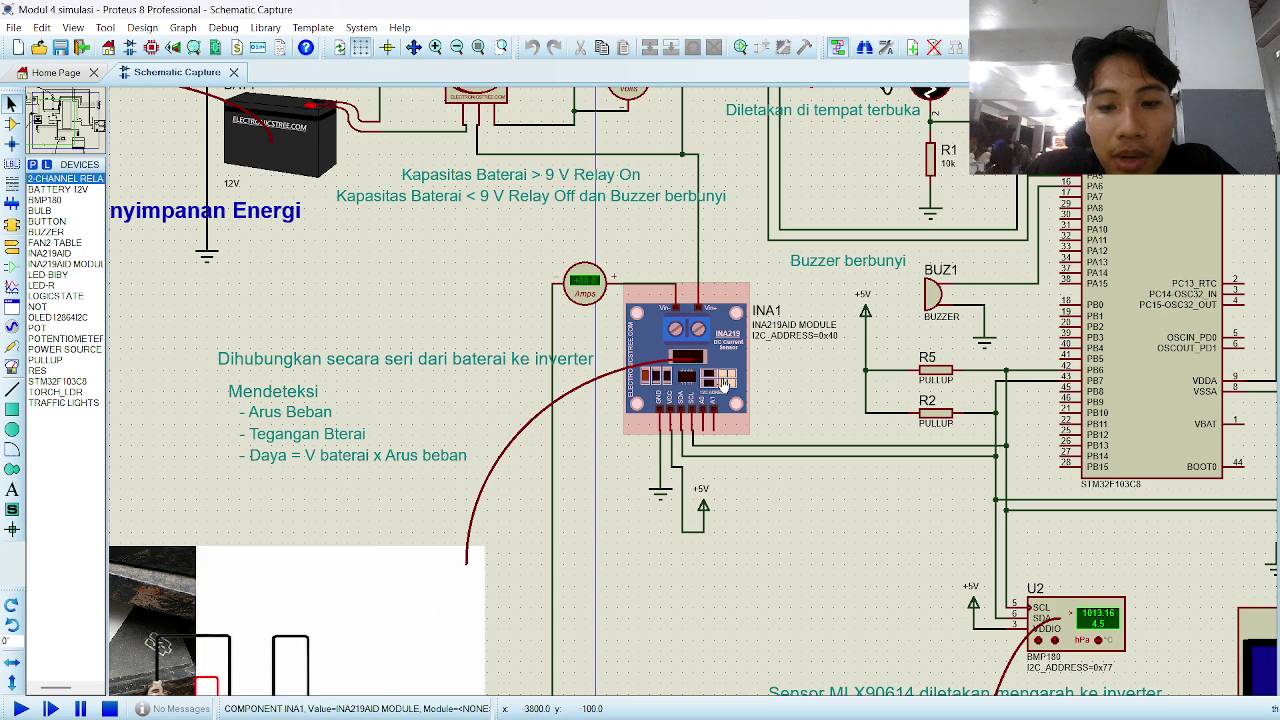
{"action": "scroll", "coordinate": [668, 383], "scroll_direction": "down", "scroll_amount": 3}
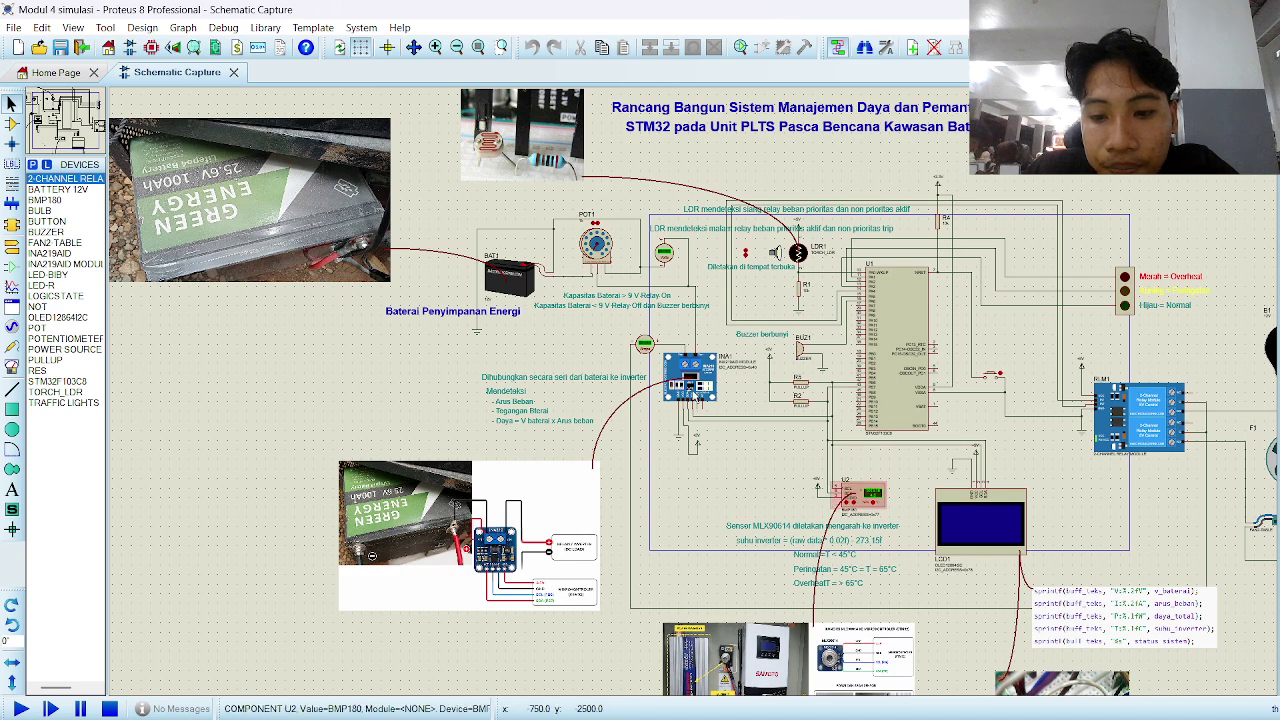
{"action": "scroll", "coordinate": [853, 505], "scroll_direction": "up", "scroll_amount": 3}
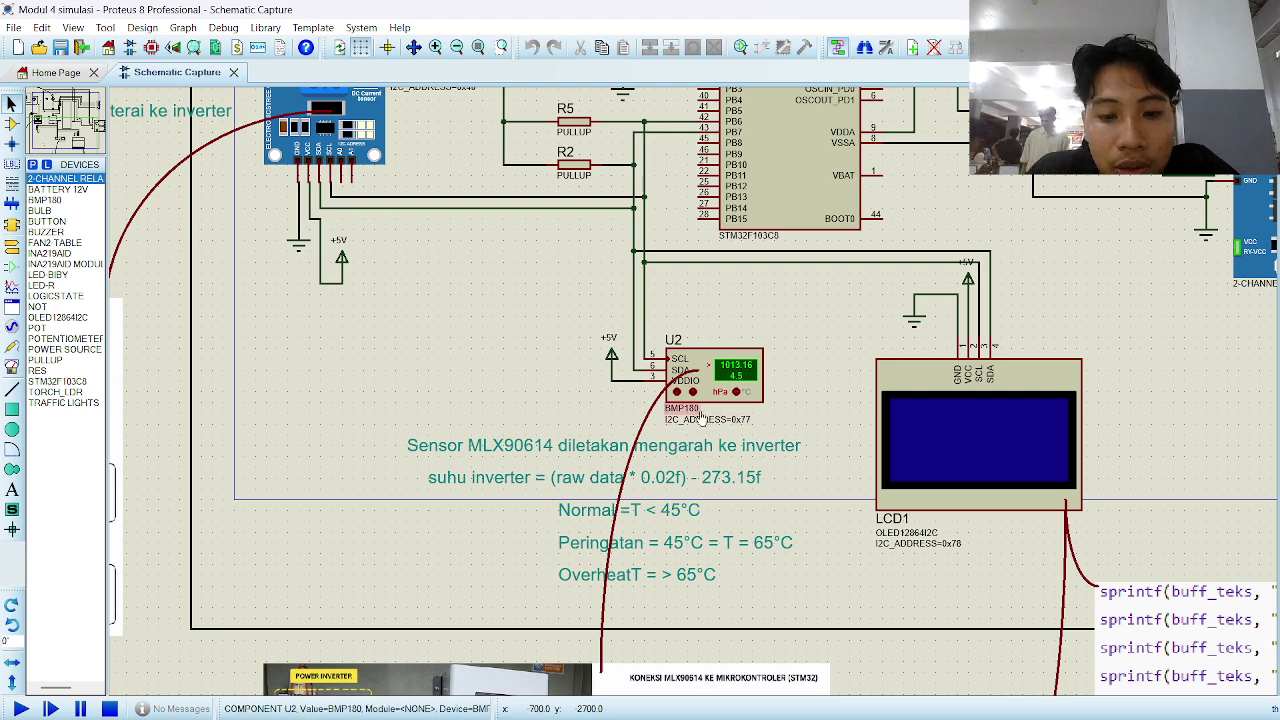
{"action": "scroll", "coordinate": [700, 418], "scroll_direction": "down", "scroll_amount": 2}
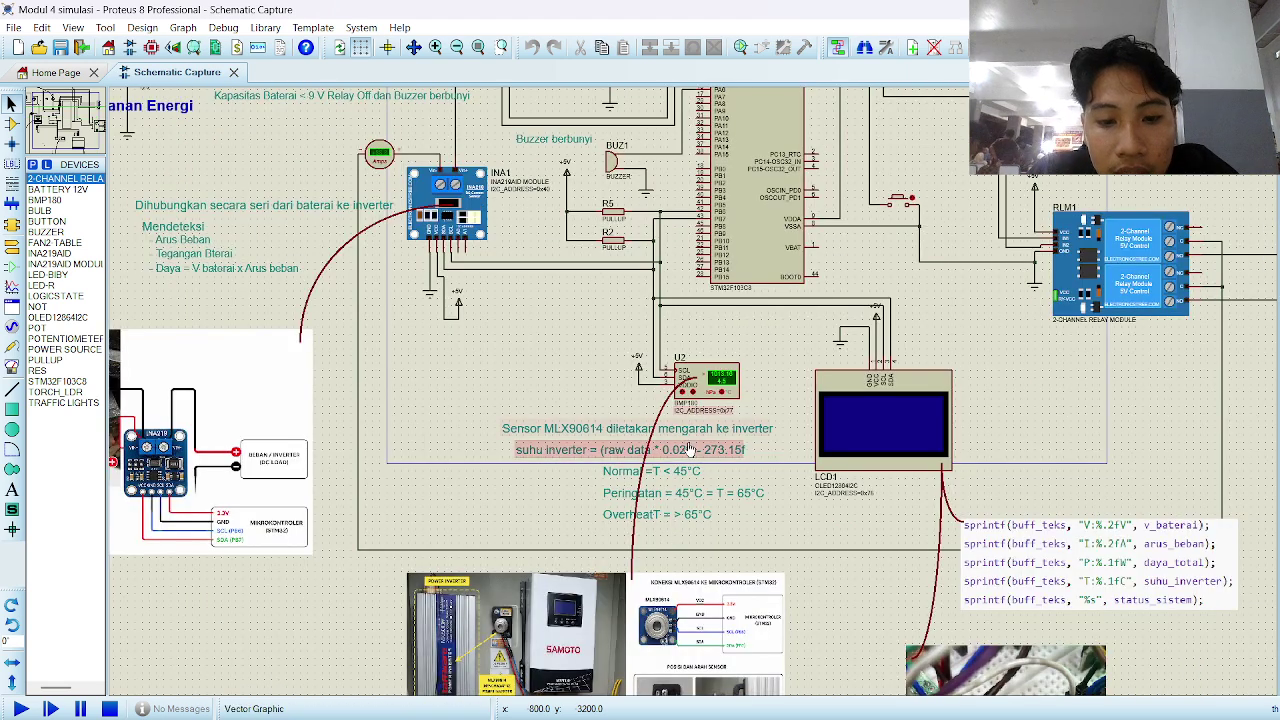
{"action": "scroll", "coordinate": [640, 465], "scroll_direction": "up", "scroll_amount": 1}
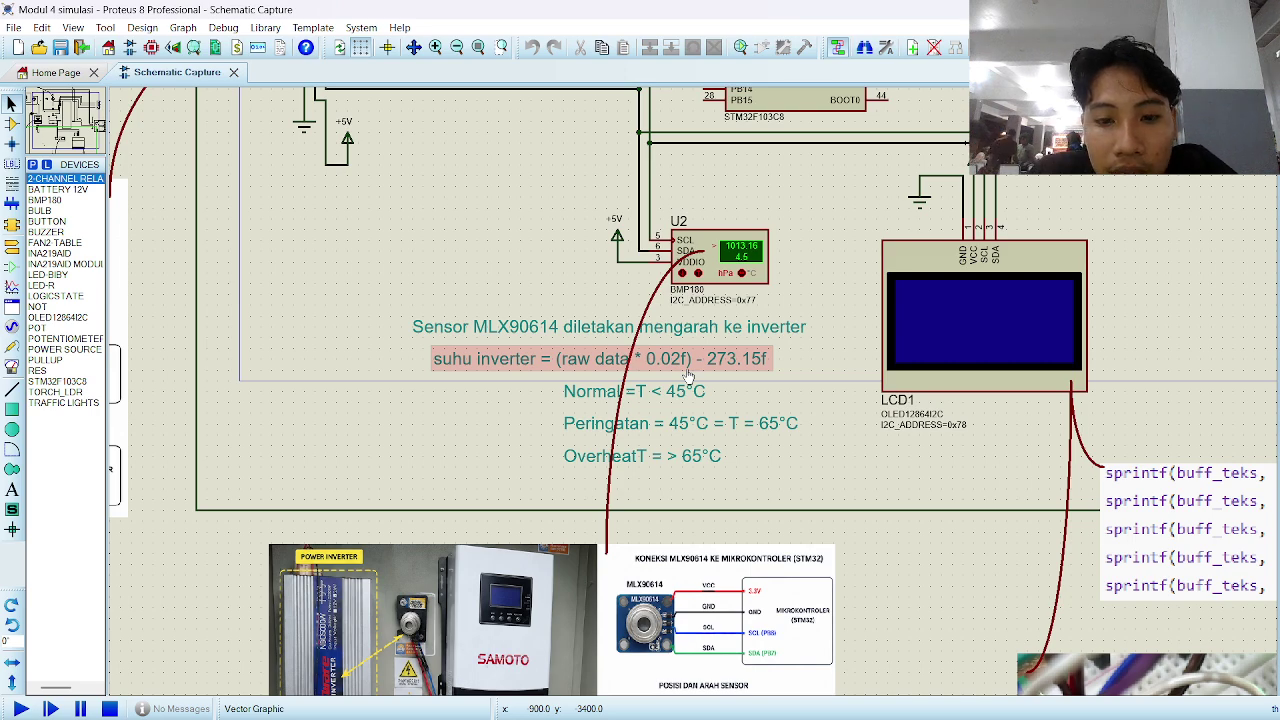
{"action": "scroll", "coordinate": [688, 375], "scroll_direction": "down", "scroll_amount": 3}
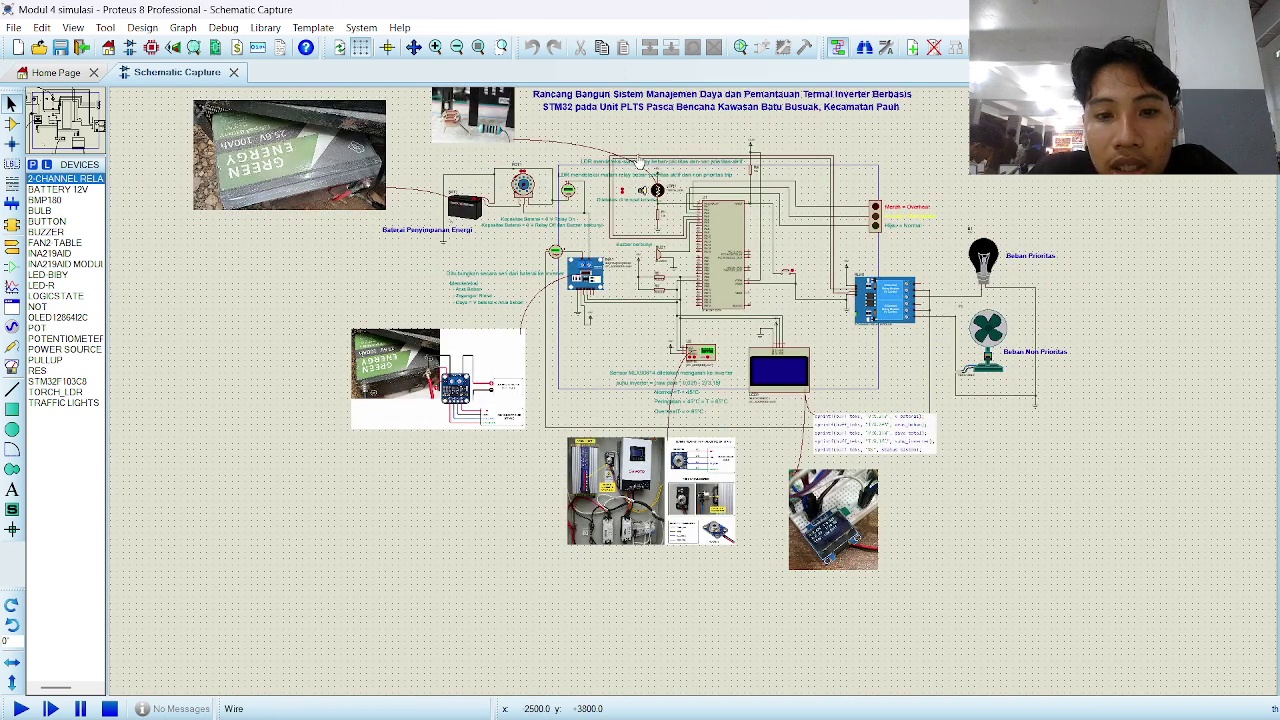
Inspect the LDR circuit, the OLED display, the red-yellow-green status lights and the 2-channel relay module on the schematic.
{"action": "scroll", "coordinate": [657, 190], "scroll_direction": "up", "scroll_amount": 3}
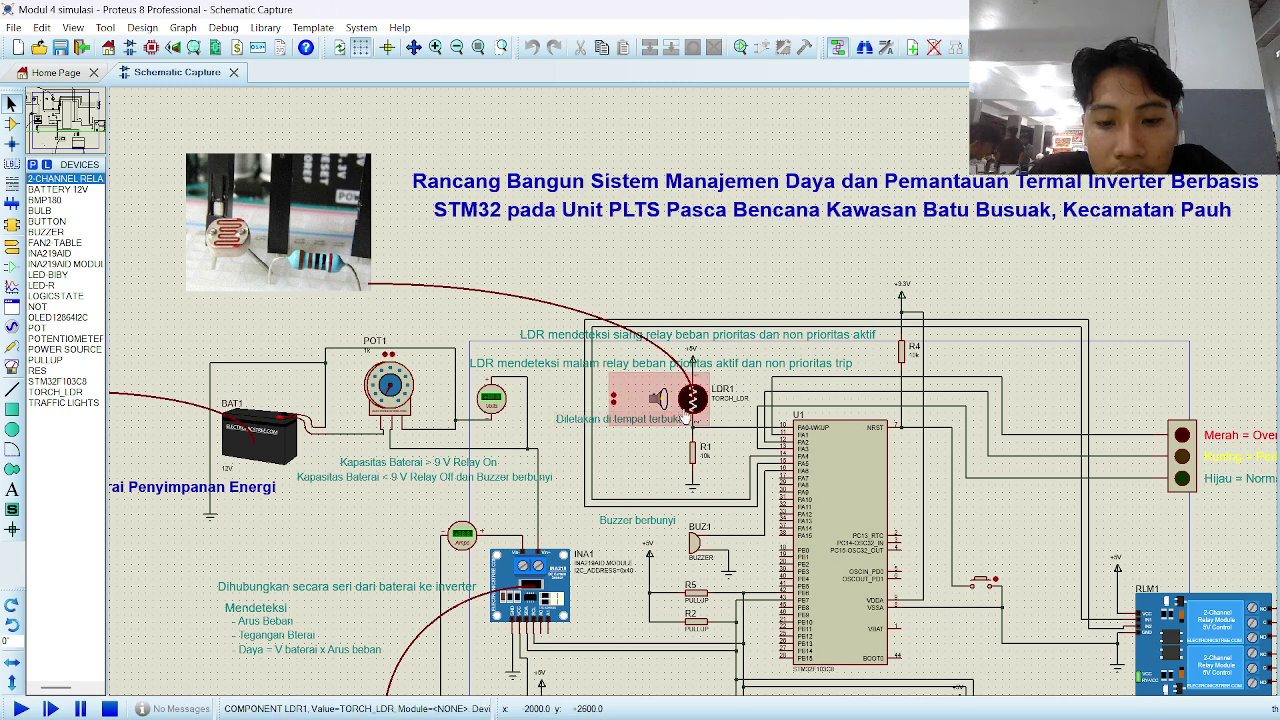
{"action": "scroll", "coordinate": [688, 415], "scroll_direction": "down", "scroll_amount": 2}
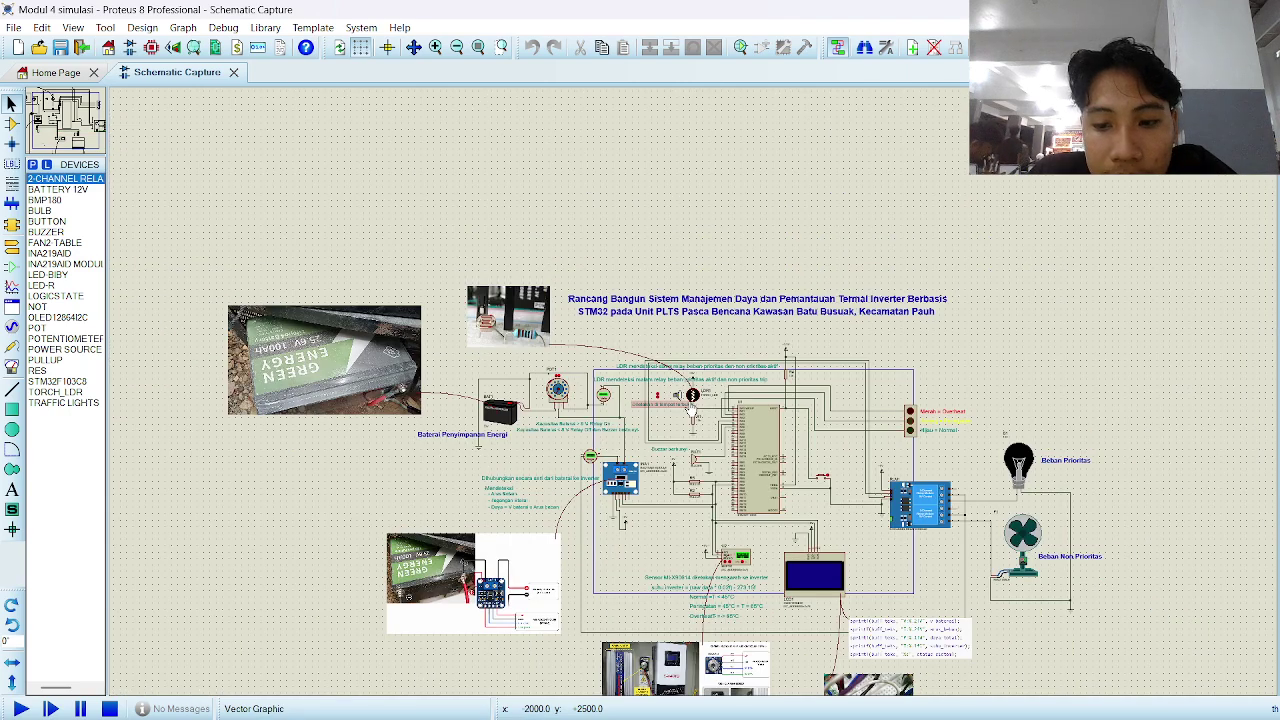
{"action": "scroll", "coordinate": [787, 590], "scroll_direction": "up", "scroll_amount": 2}
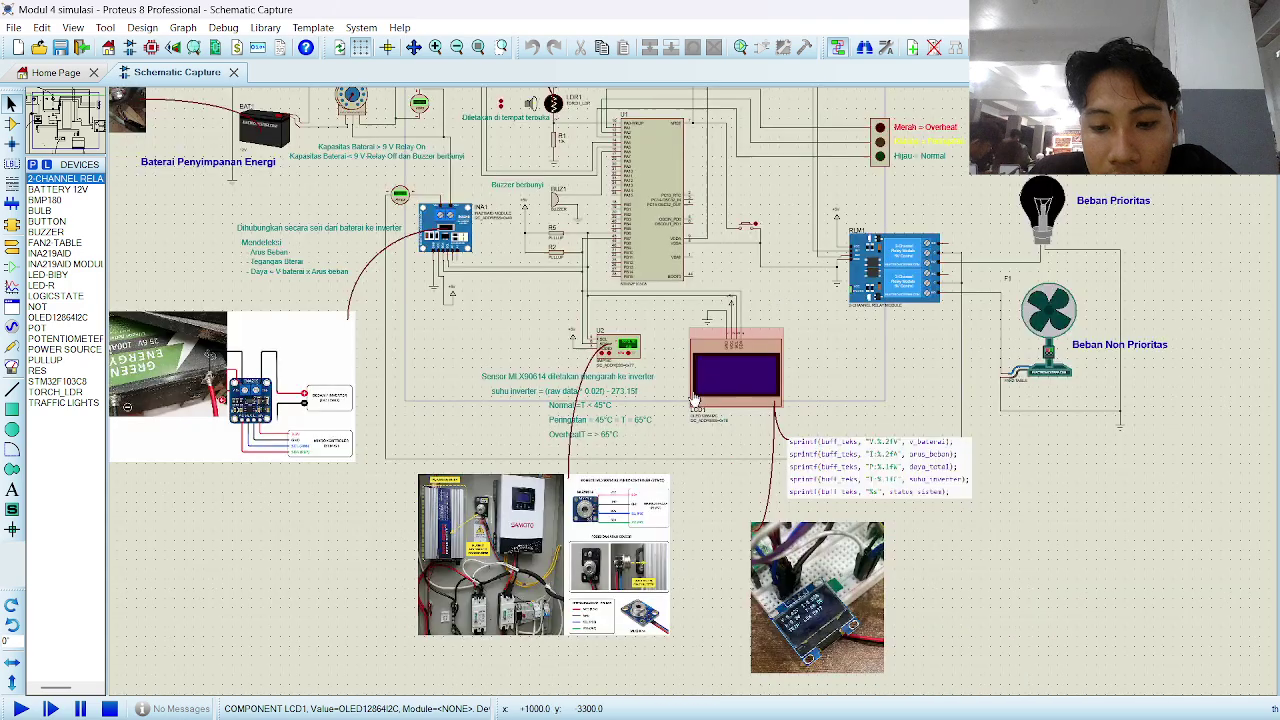
{"action": "scroll", "coordinate": [694, 400], "scroll_direction": "up", "scroll_amount": 1}
{"action": "scroll", "coordinate": [694, 400], "scroll_direction": "down", "scroll_amount": 1}
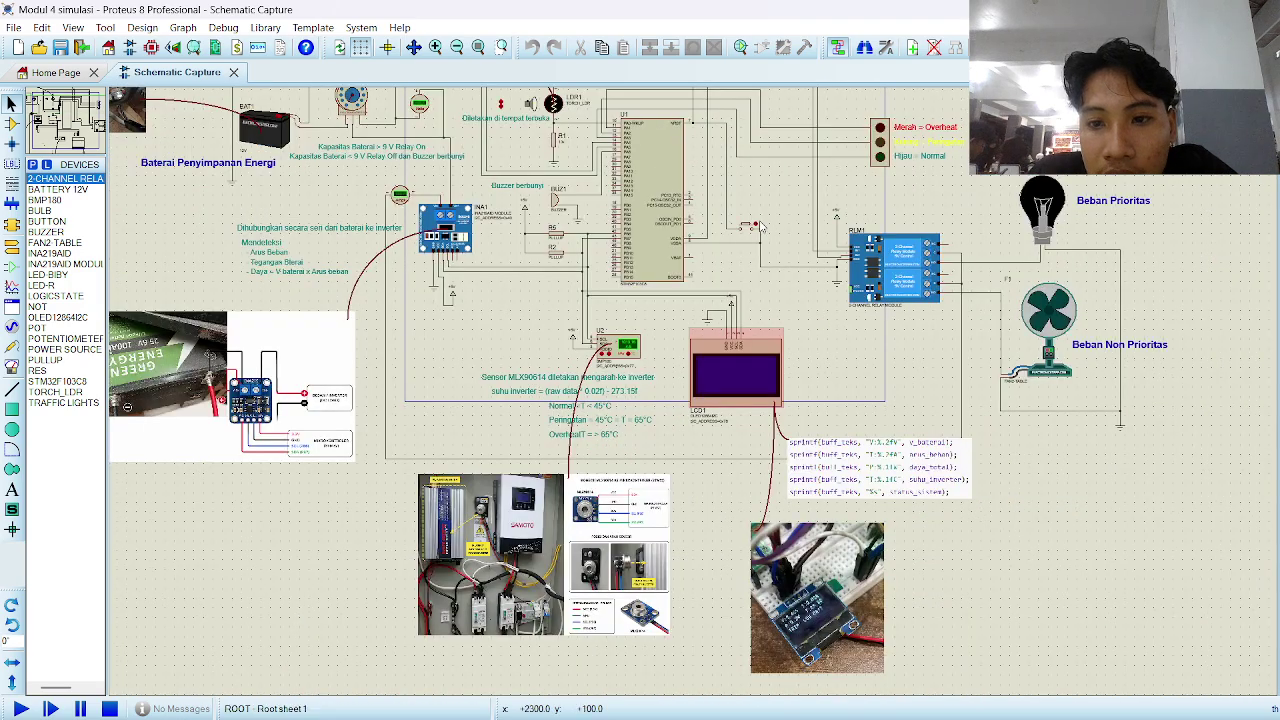
{"action": "scroll", "coordinate": [880, 135], "scroll_direction": "up", "scroll_amount": 2}
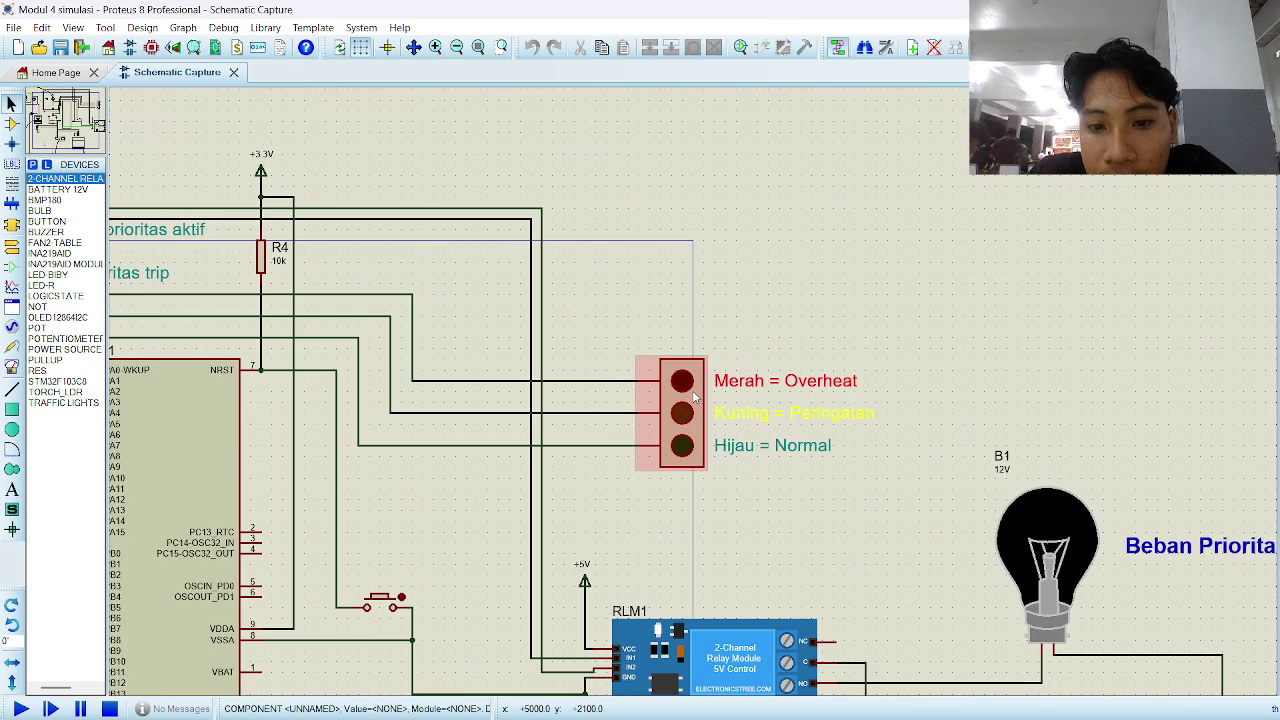
{"action": "scroll", "coordinate": [694, 400], "scroll_direction": "down", "scroll_amount": 1}
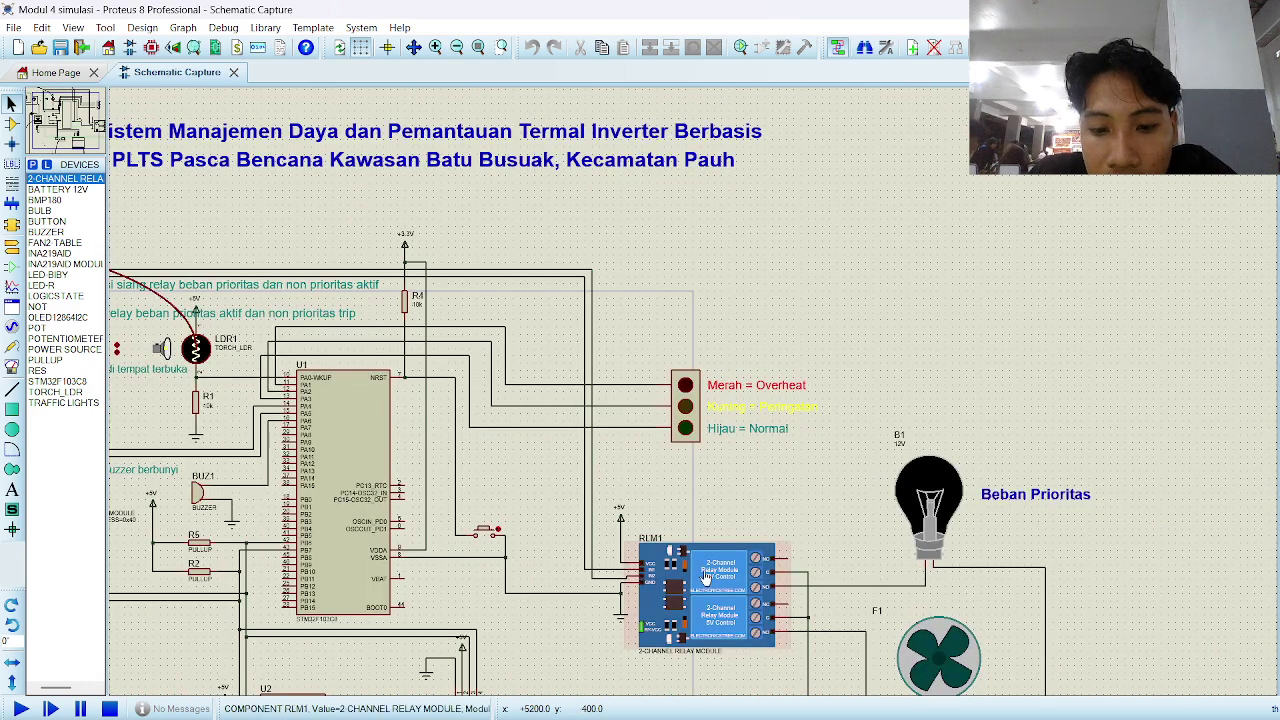
{"action": "scroll", "coordinate": [704, 580], "scroll_direction": "up", "scroll_amount": 2}
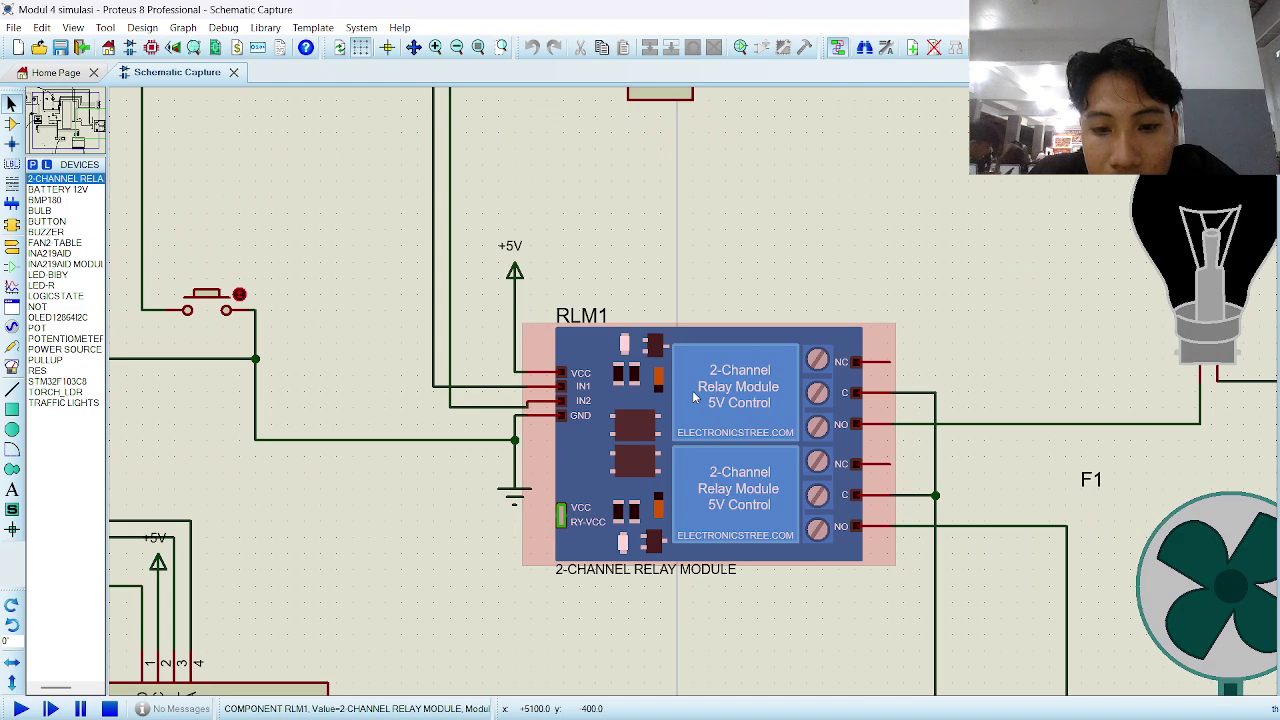
{"action": "scroll", "coordinate": [694, 398], "scroll_direction": "down", "scroll_amount": 2}
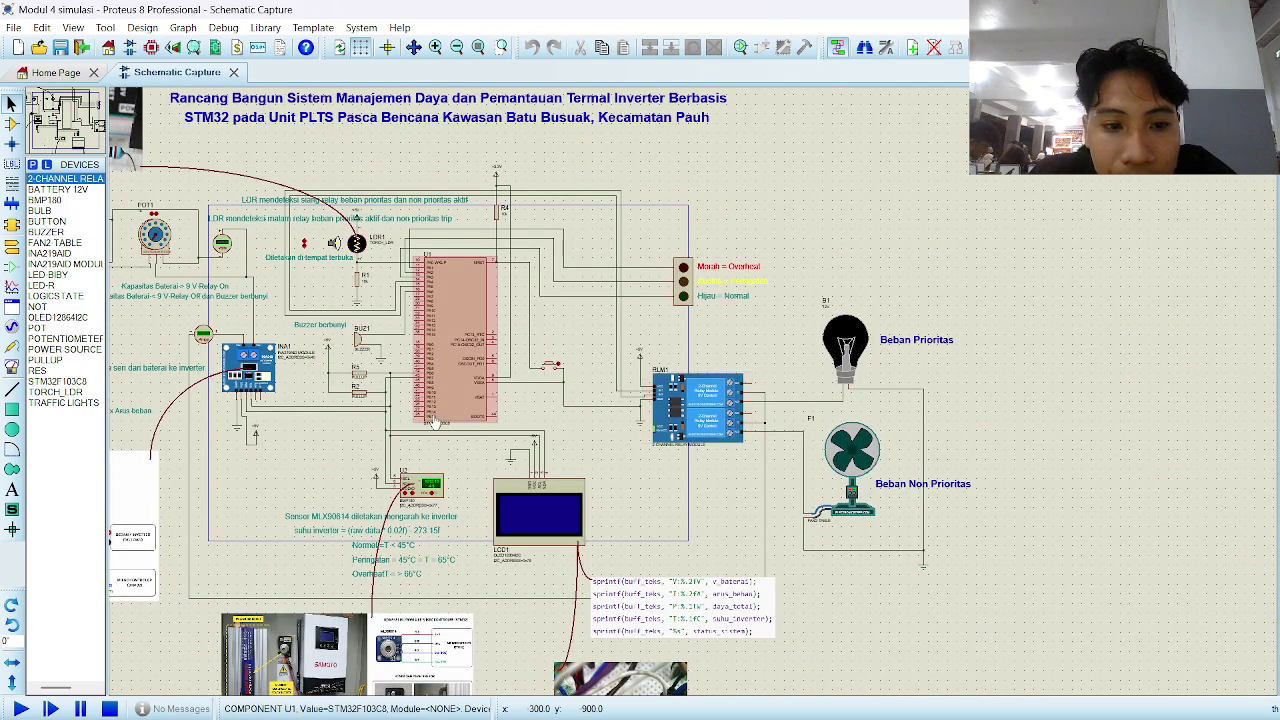
Review the STM32F103C8 wiring with its pull-up resistors, the temperature threshold notes, and the OLED display with its sprintf output lines.
{"action": "scroll", "coordinate": [520, 415], "scroll_direction": "down", "scroll_amount": 1}
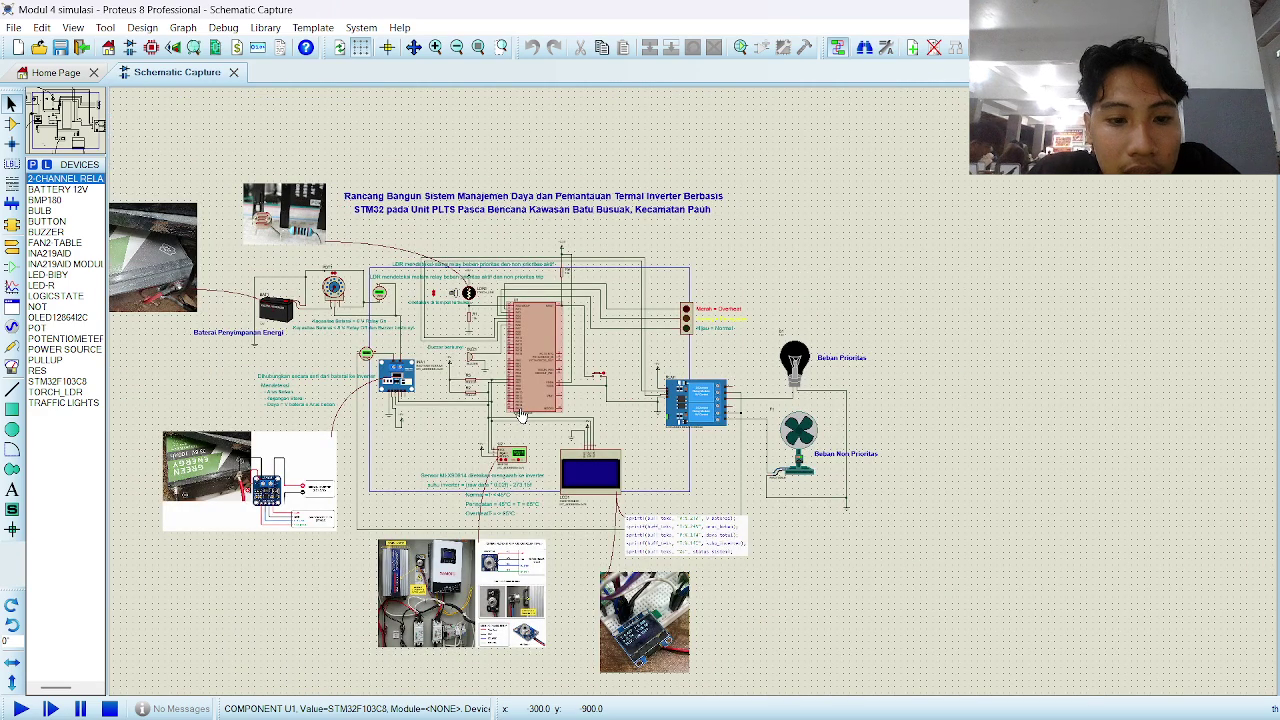
{"action": "scroll", "coordinate": [520, 415], "scroll_direction": "up", "scroll_amount": 1}
{"action": "scroll", "coordinate": [575, 347], "scroll_direction": "up", "scroll_amount": 1}
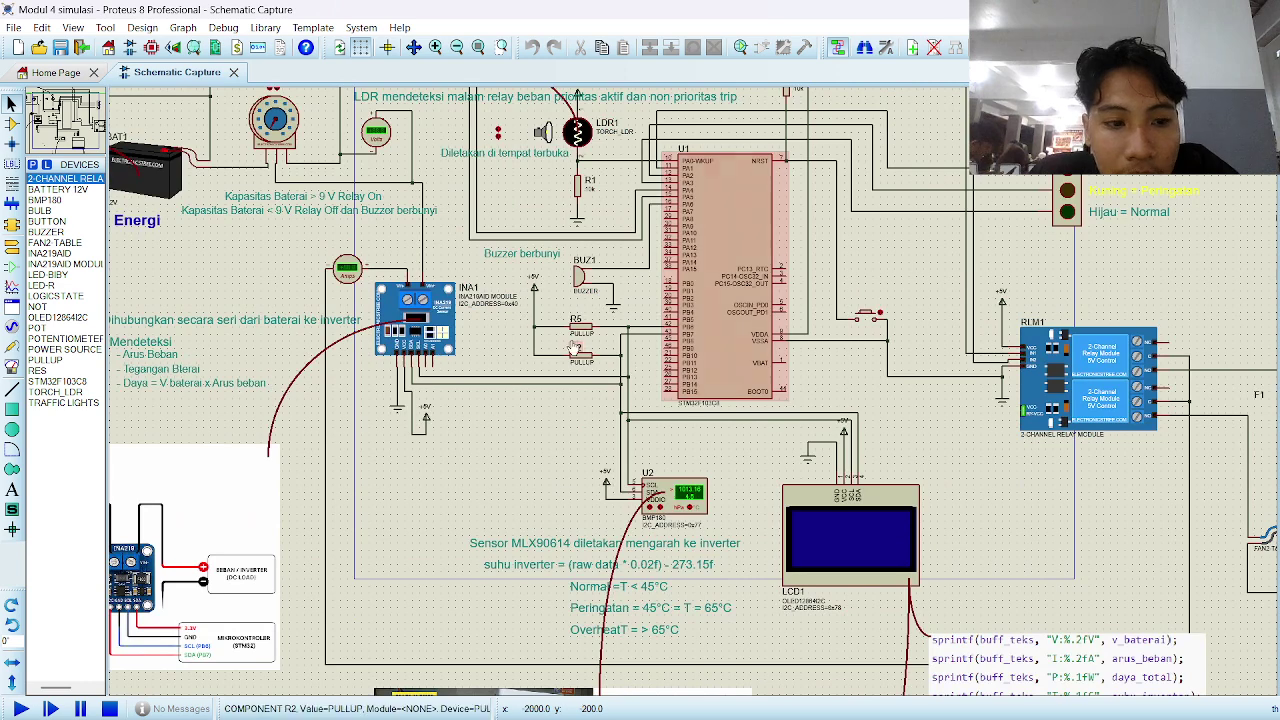
{"action": "scroll", "coordinate": [577, 348], "scroll_direction": "down", "scroll_amount": 2}
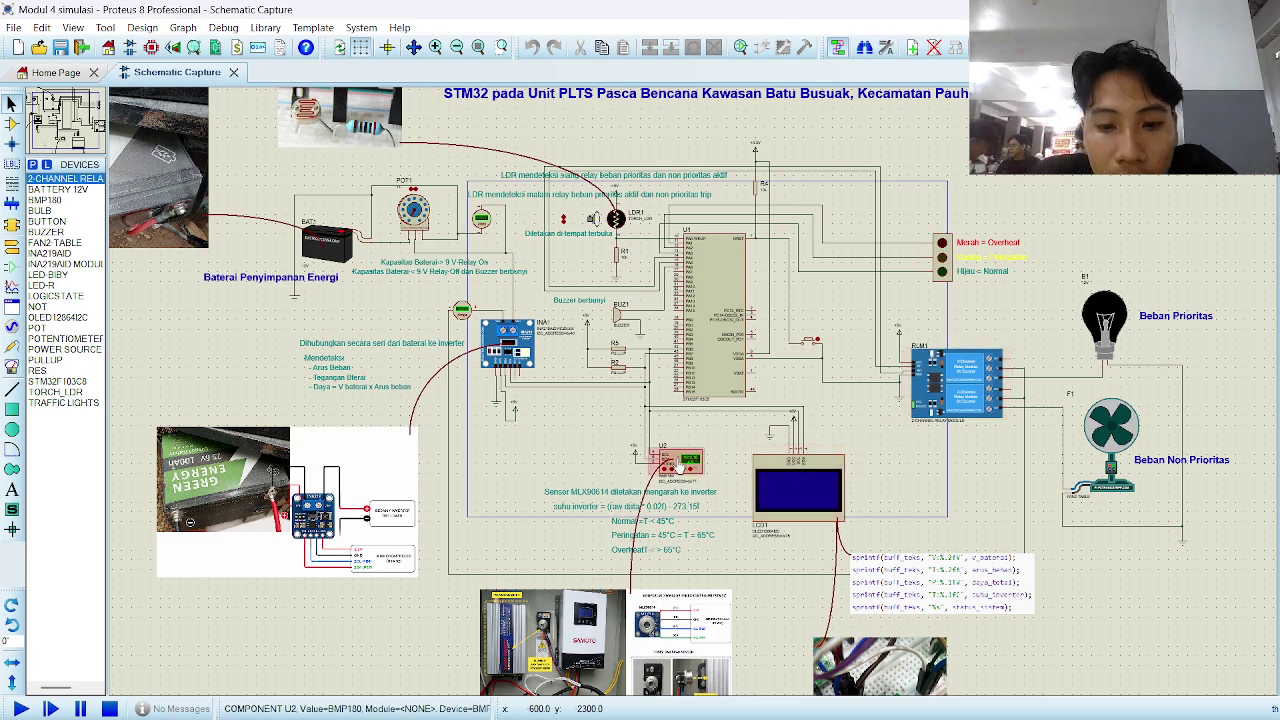
{"action": "scroll", "coordinate": [680, 466], "scroll_direction": "up", "scroll_amount": 2}
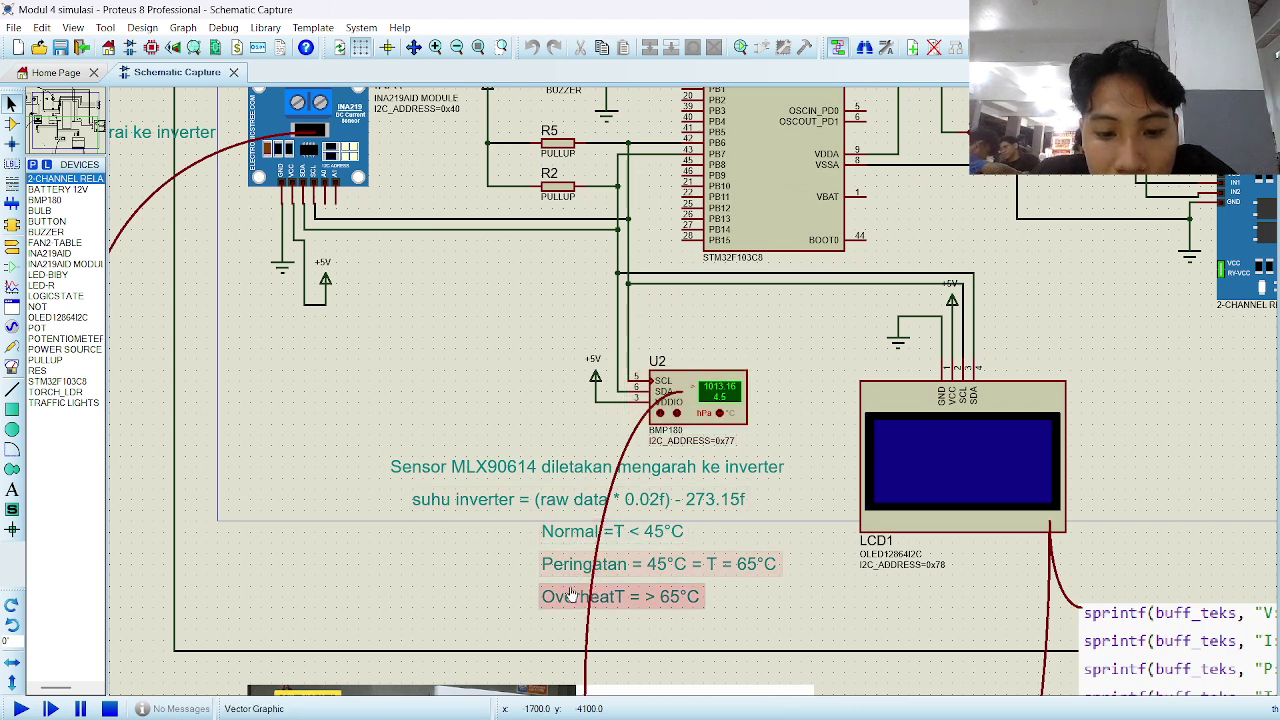
{"action": "scroll", "coordinate": [693, 394], "scroll_direction": "down", "scroll_amount": 1}
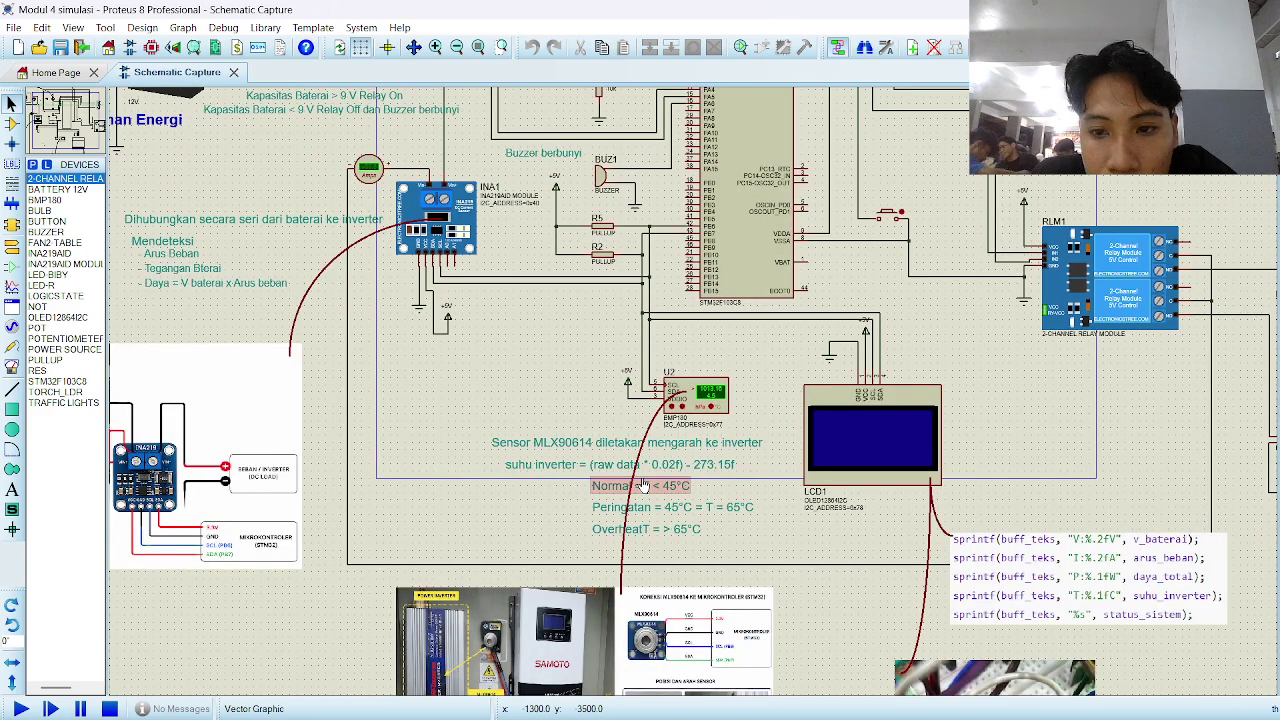
{"action": "scroll", "coordinate": [865, 251], "scroll_direction": "down", "scroll_amount": 1}
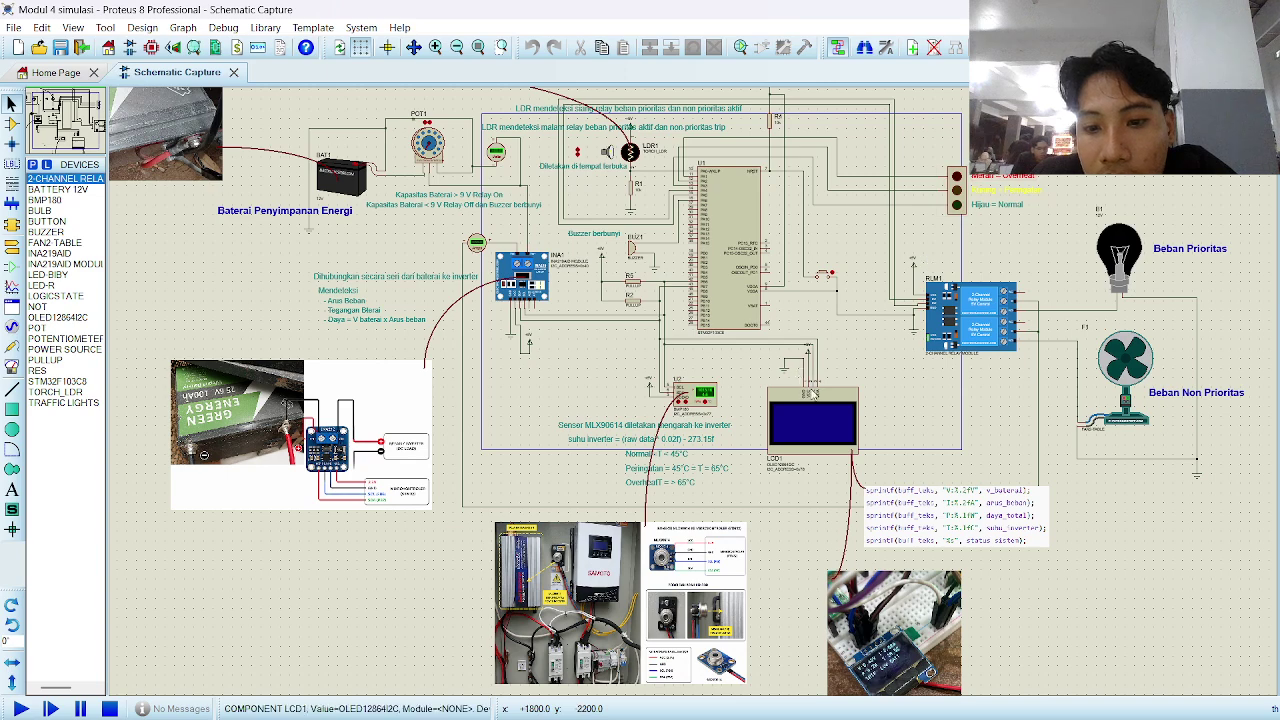
{"action": "scroll", "coordinate": [883, 414], "scroll_direction": "up", "scroll_amount": 2}
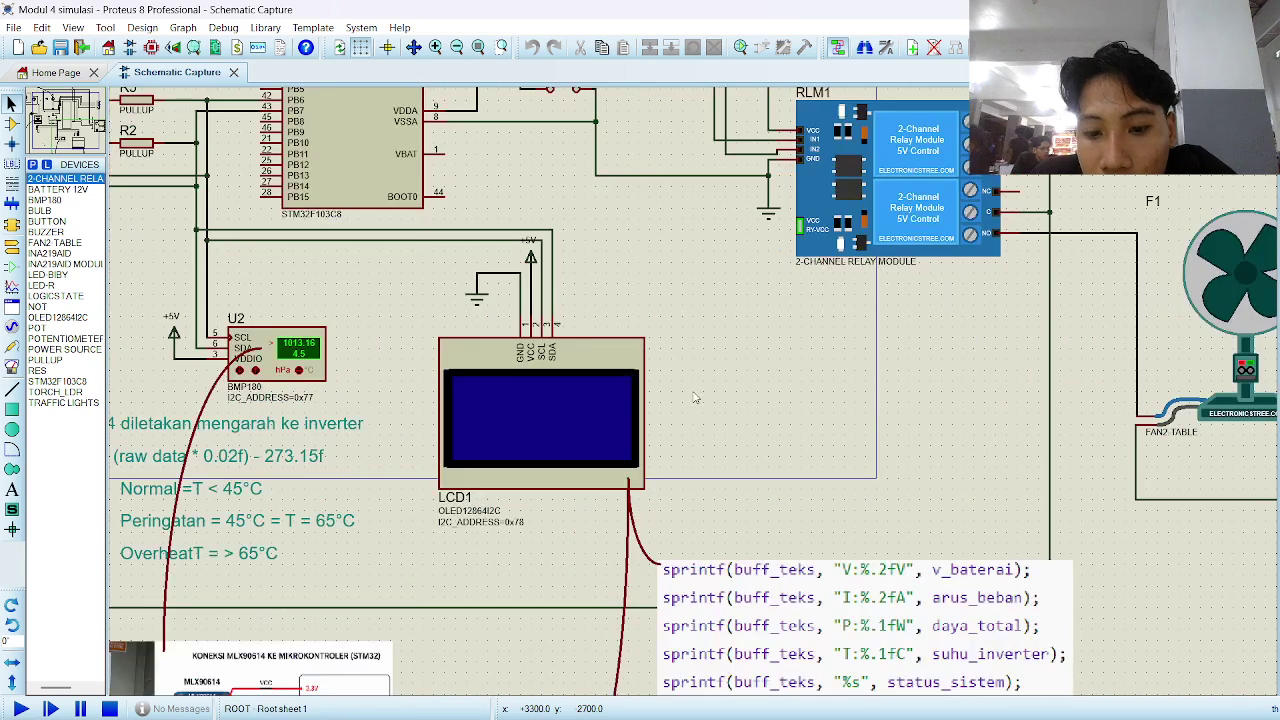
{"action": "scroll", "coordinate": [711, 466], "scroll_direction": "down", "scroll_amount": 2}
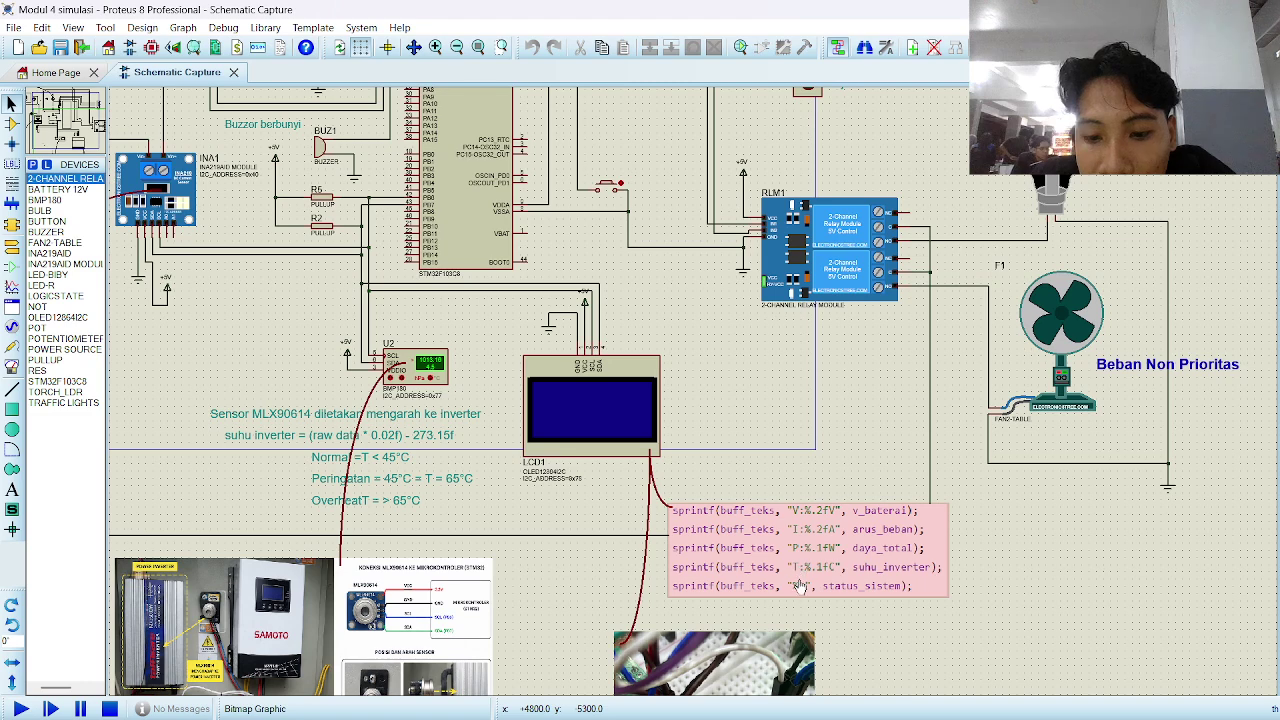
{"action": "scroll", "coordinate": [775, 460], "scroll_direction": "down", "scroll_amount": 1}
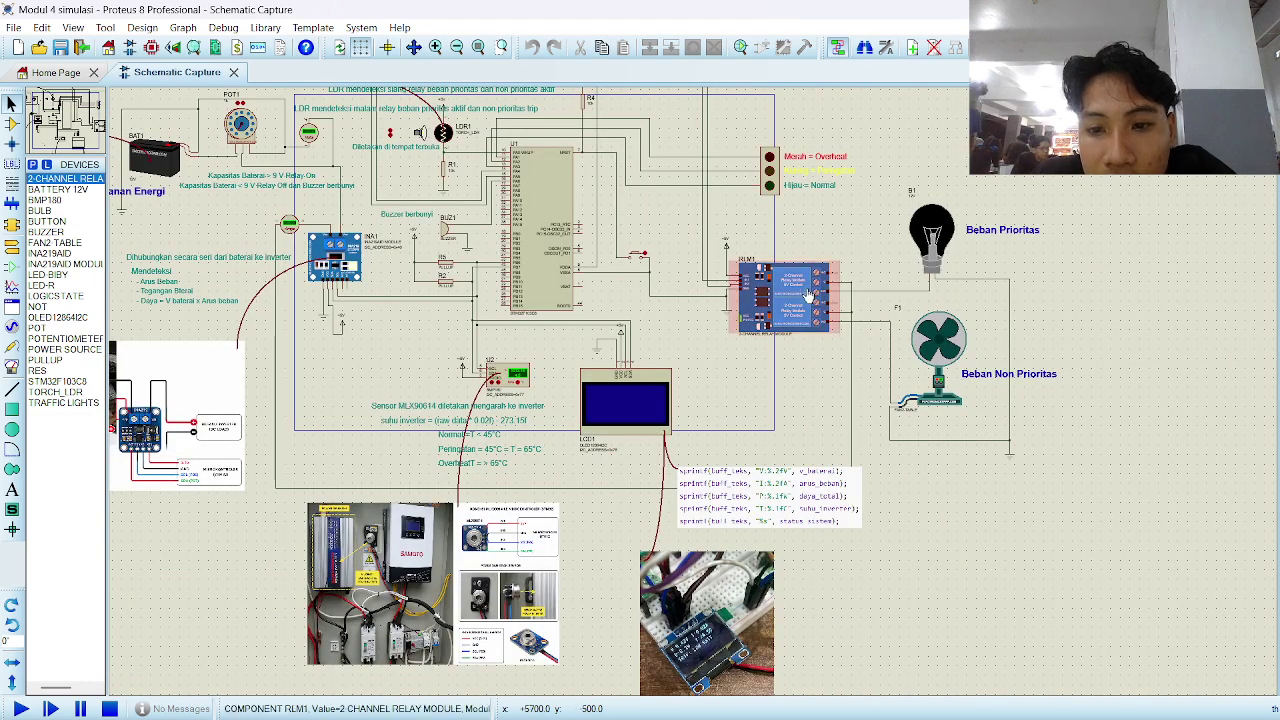
Examine how the relay module connects to the priority and non-priority loads, along with the LDR day/night notes and the buzzer and battery-capacity notes.
{"action": "scroll", "coordinate": [808, 296], "scroll_direction": "up", "scroll_amount": 1}
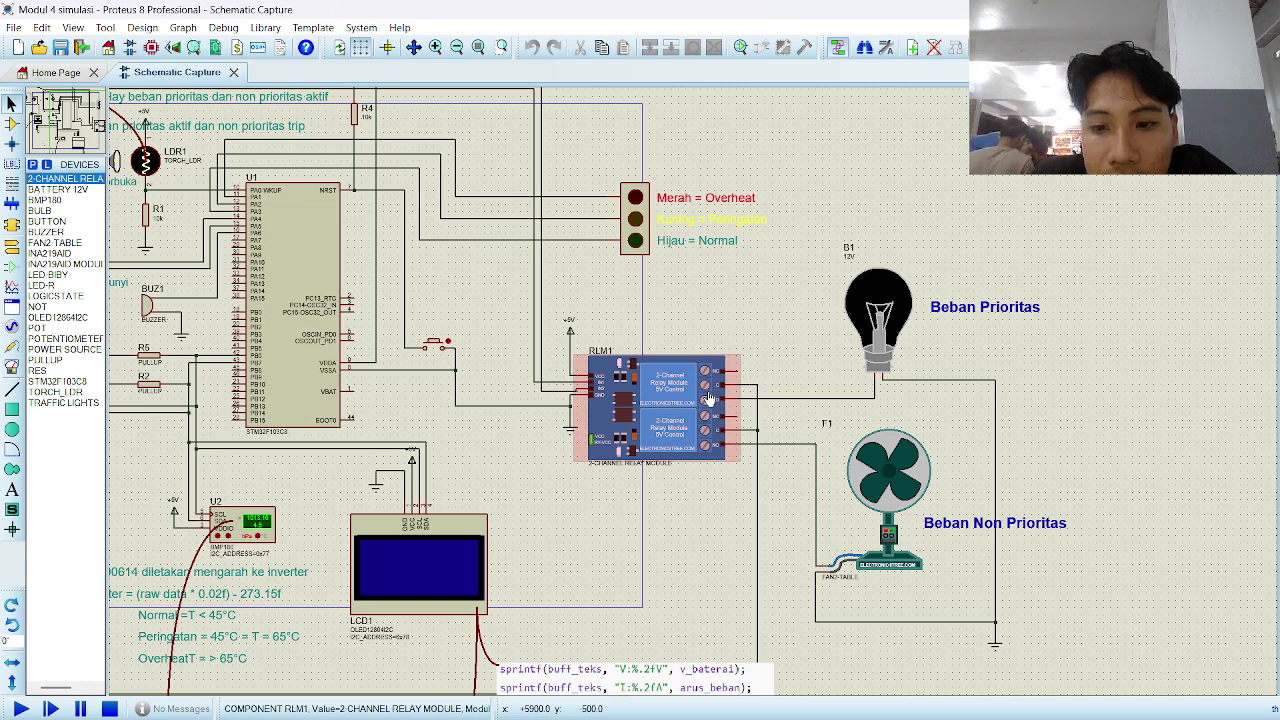
{"action": "scroll", "coordinate": [708, 399], "scroll_direction": "down", "scroll_amount": 1}
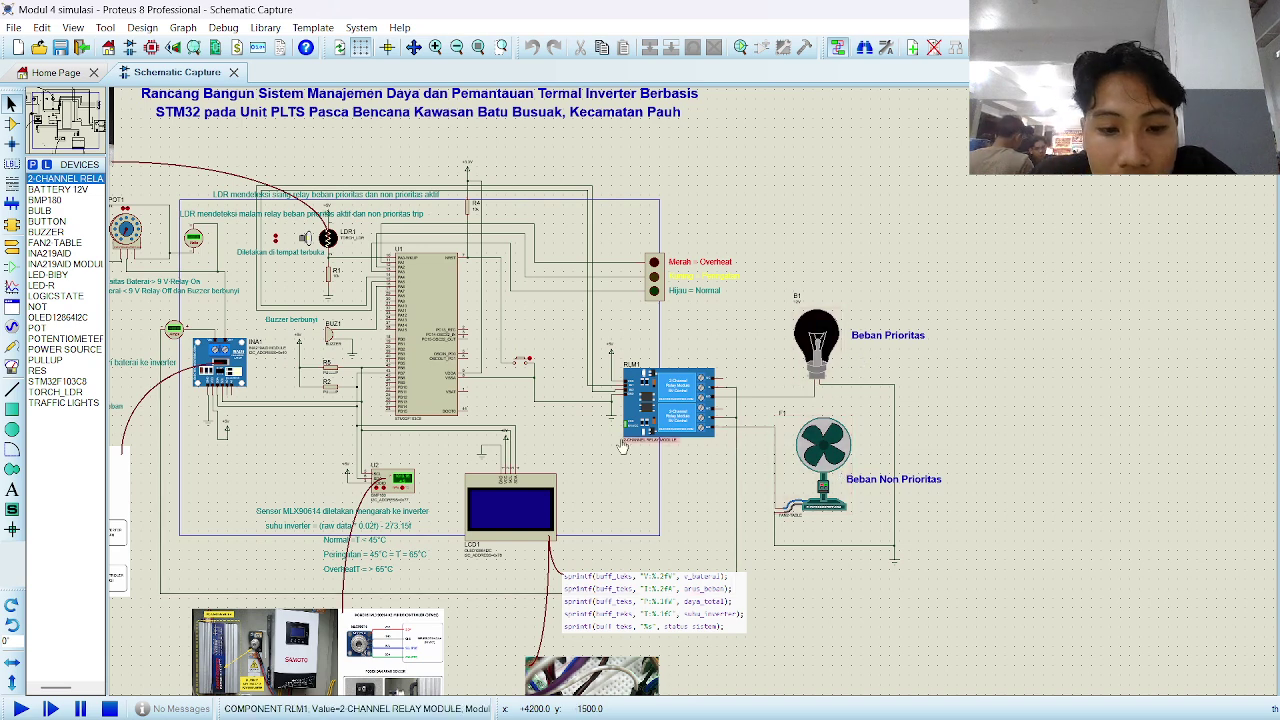
{"action": "scroll", "coordinate": [591, 441], "scroll_direction": "down", "scroll_amount": 1}
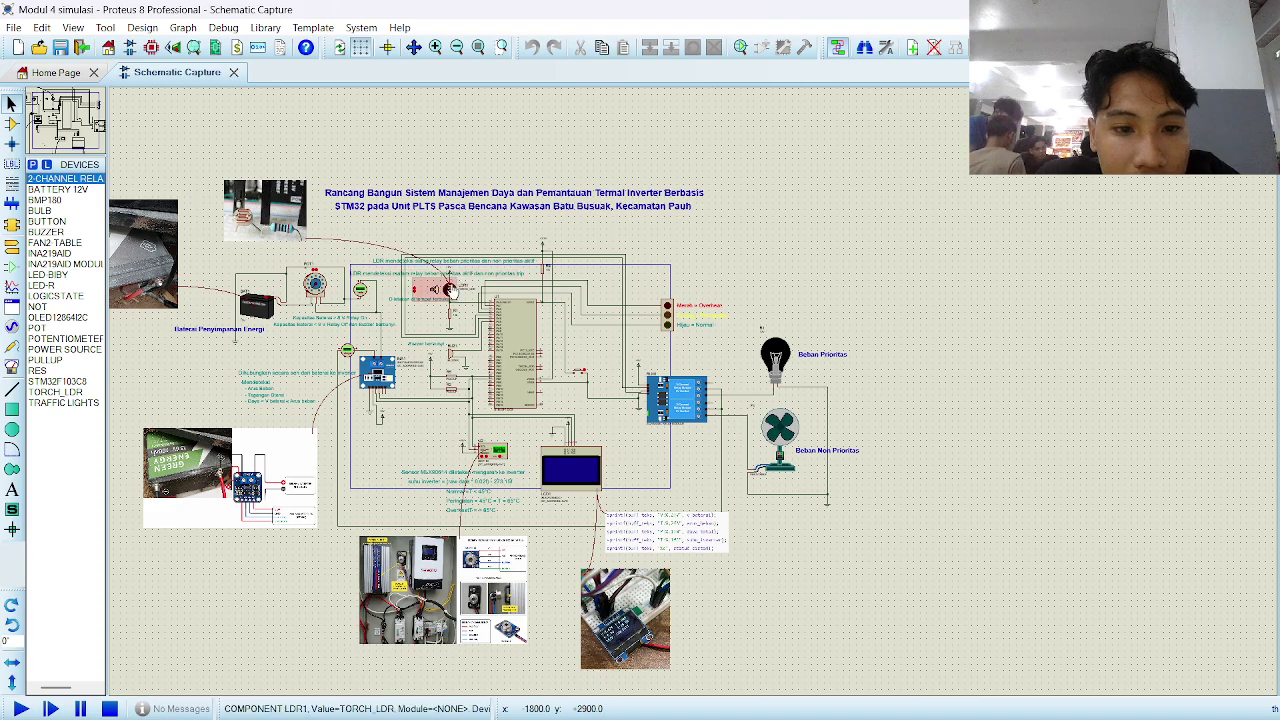
{"action": "scroll", "coordinate": [451, 290], "scroll_direction": "up", "scroll_amount": 2}
{"action": "scroll", "coordinate": [692, 400], "scroll_direction": "up", "scroll_amount": 1}
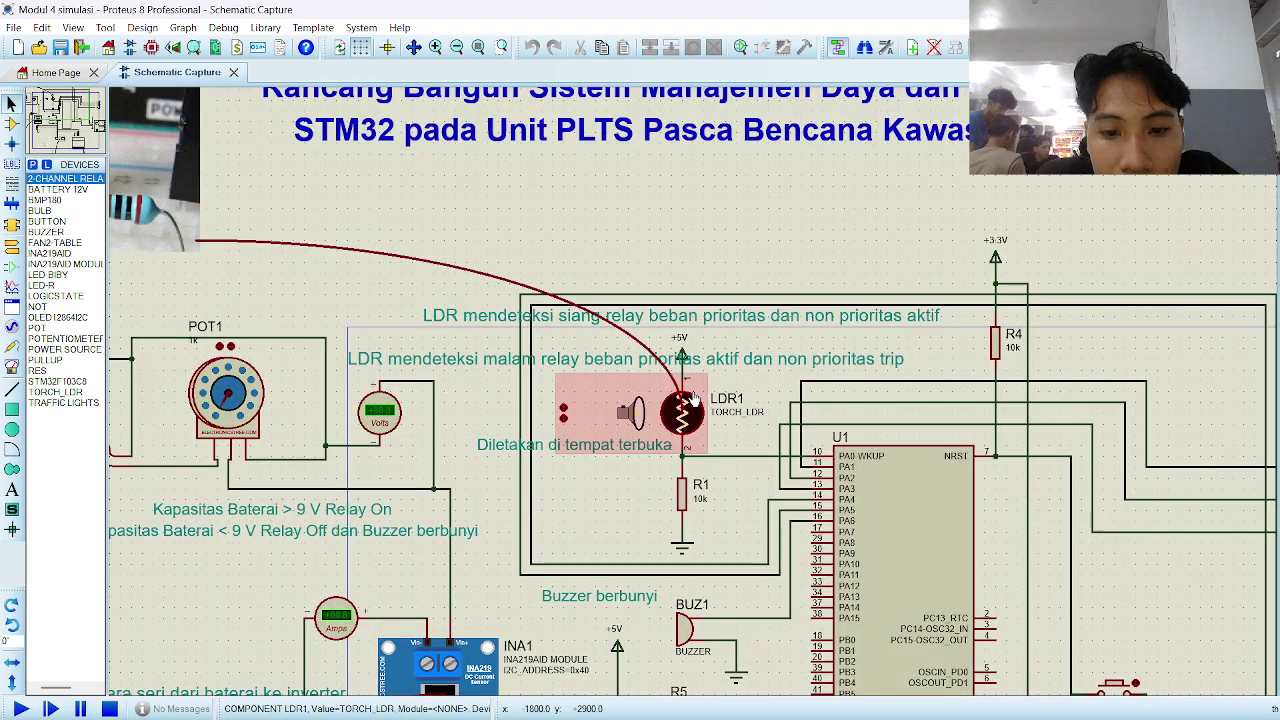
{"action": "scroll", "coordinate": [692, 400], "scroll_direction": "down", "scroll_amount": 1}
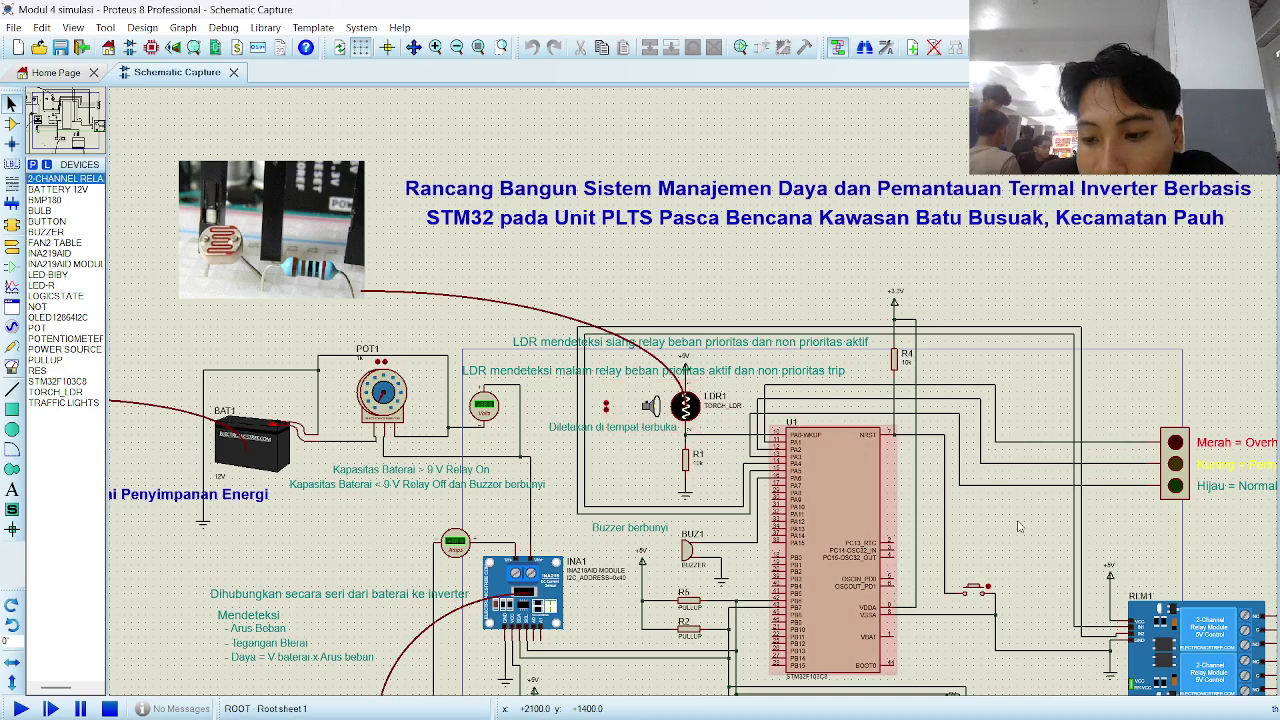
{"action": "scroll", "coordinate": [1067, 556], "scroll_direction": "down", "scroll_amount": 1}
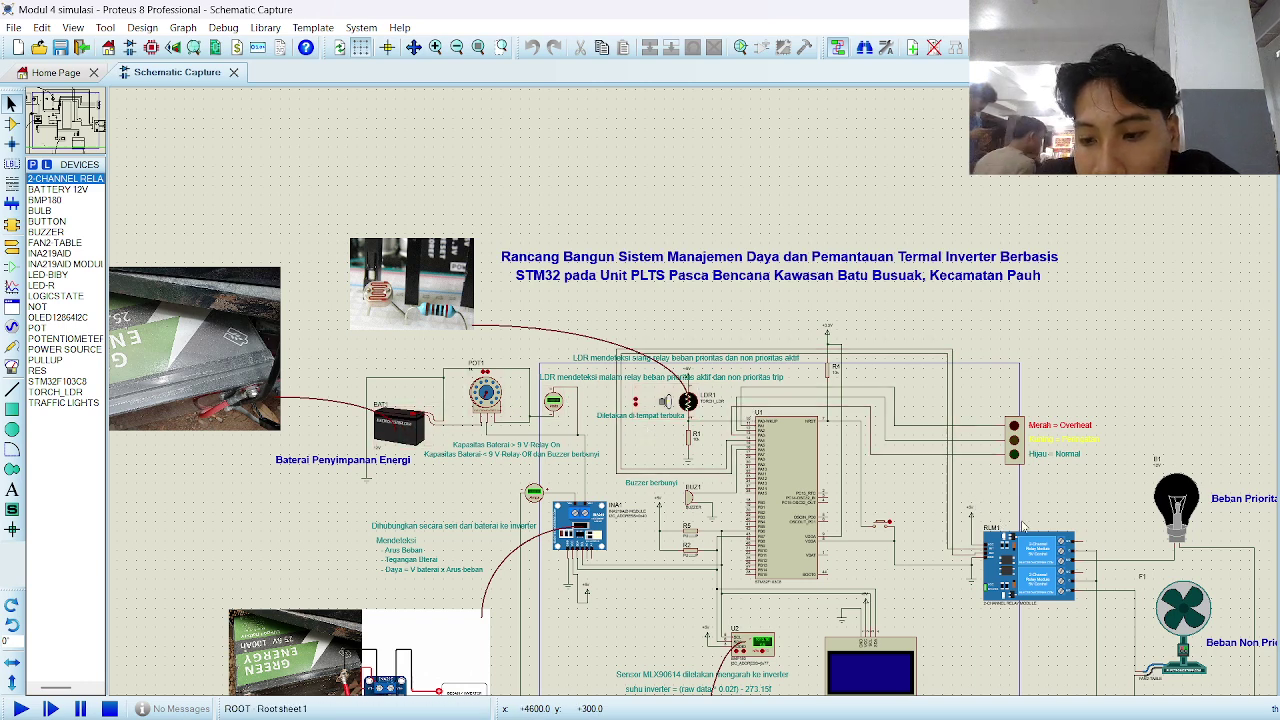
{"action": "scroll", "coordinate": [995, 503], "scroll_direction": "down", "scroll_amount": 1}
{"action": "scroll", "coordinate": [995, 503], "scroll_direction": "up", "scroll_amount": 2}
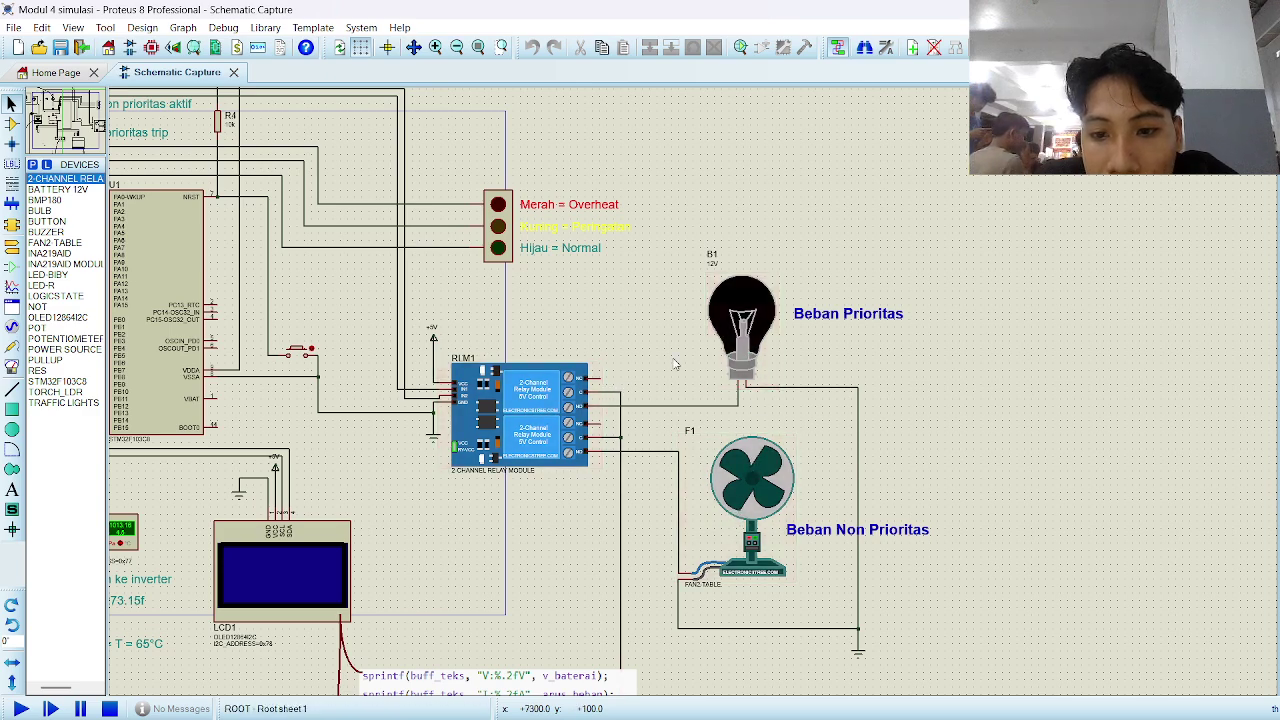
{"action": "scroll", "coordinate": [678, 370], "scroll_direction": "down", "scroll_amount": 2}
{"action": "scroll", "coordinate": [678, 373], "scroll_direction": "down", "scroll_amount": 1}
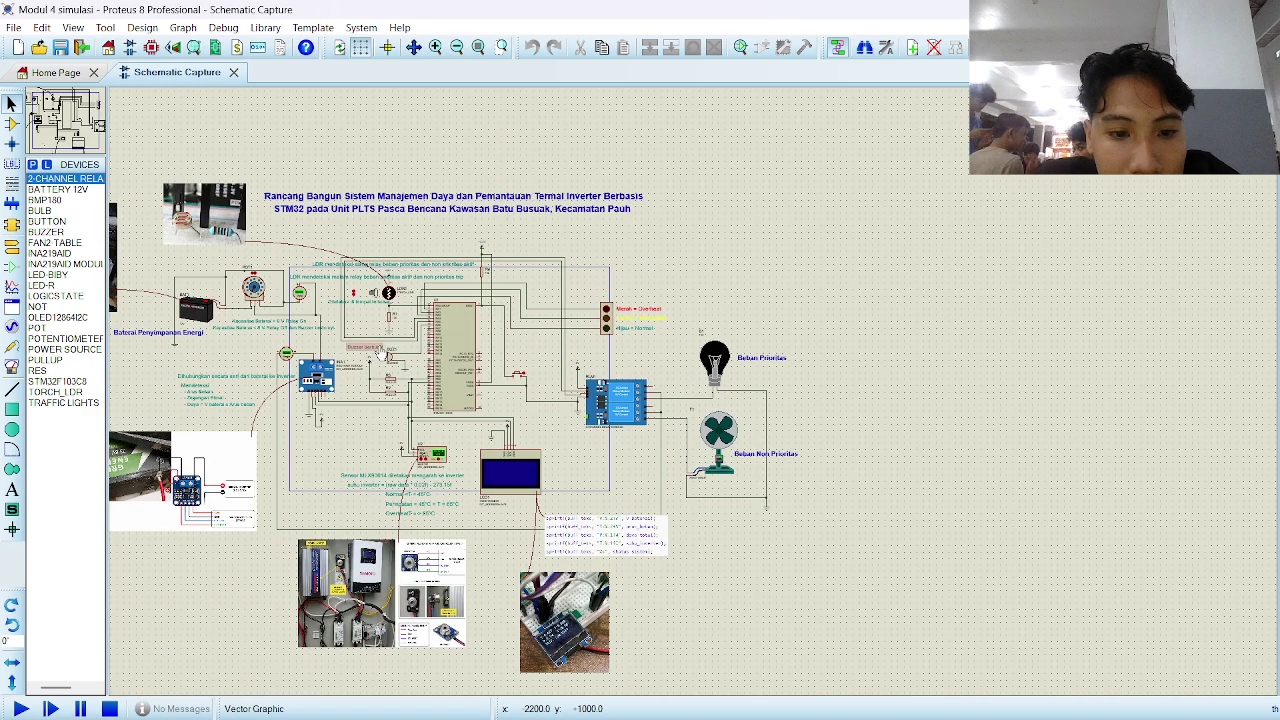
{"action": "scroll", "coordinate": [693, 398], "scroll_direction": "up", "scroll_amount": 1}
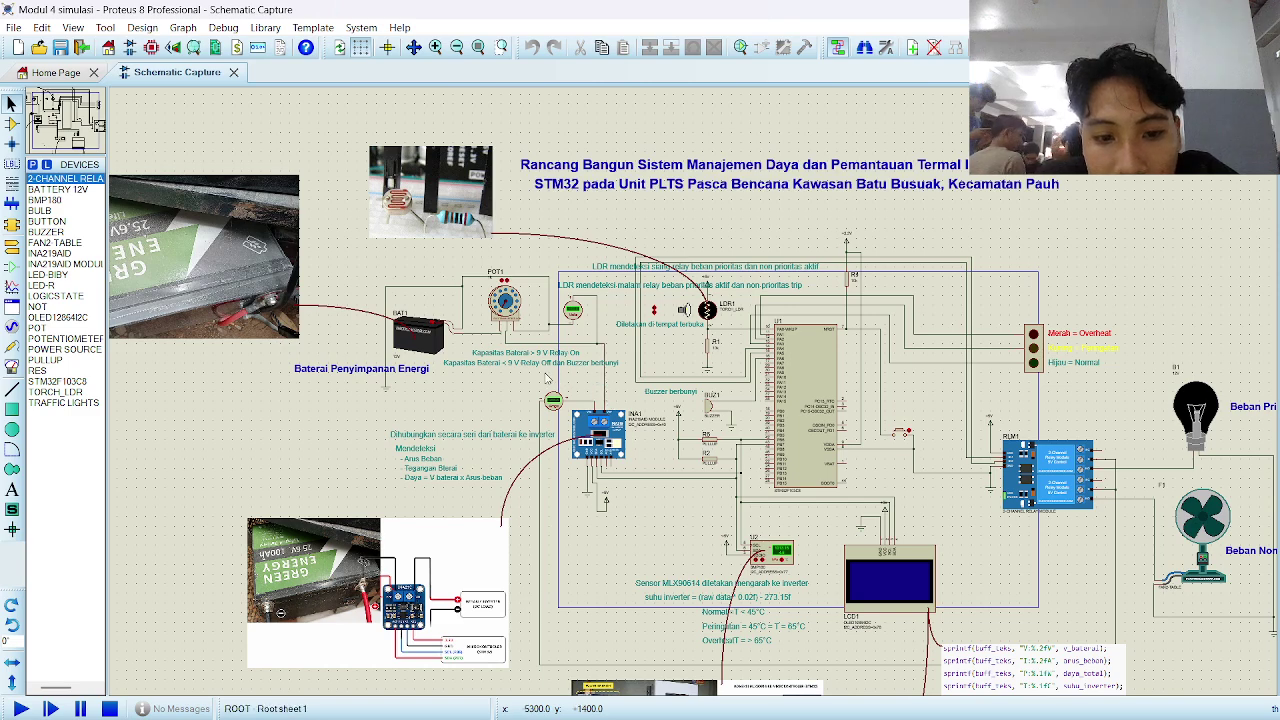
Examine the relay module's connections to the lamp and fan loads, then the INA219 module's series placement between the battery and inverter.
{"action": "scroll", "coordinate": [1085, 487], "scroll_direction": "up", "scroll_amount": 3}
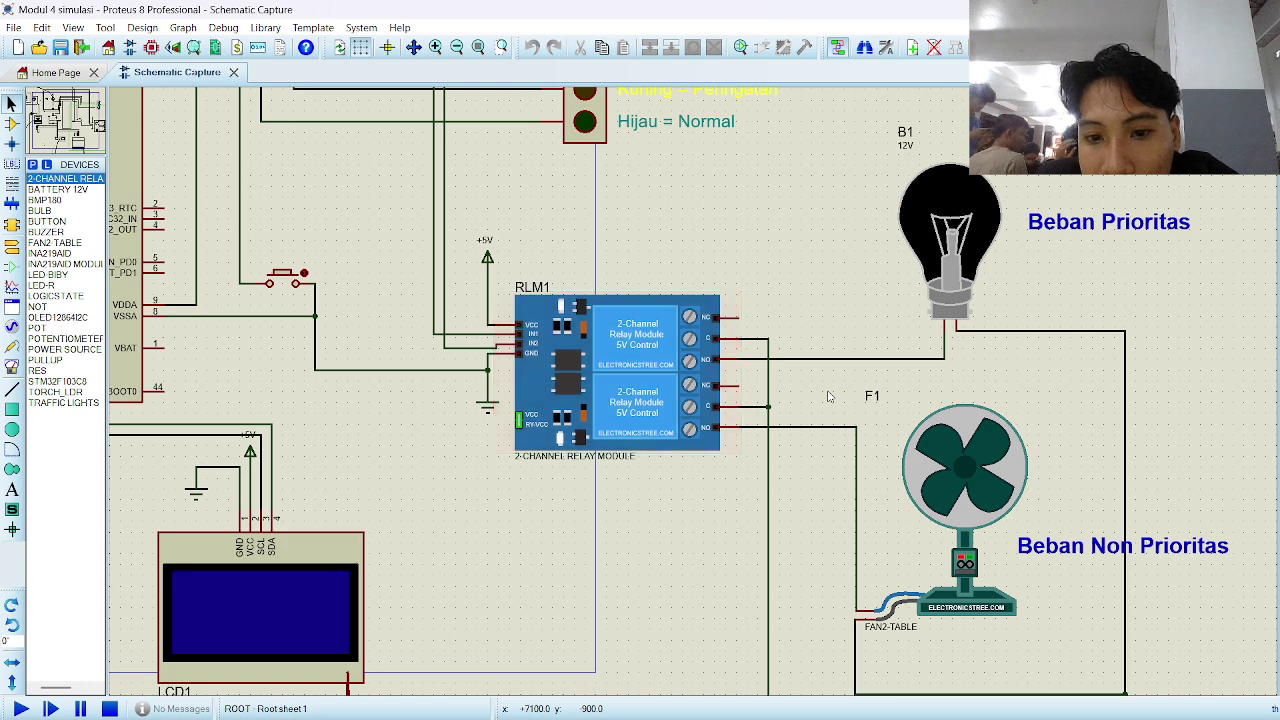
{"action": "scroll", "coordinate": [781, 398], "scroll_direction": "down", "scroll_amount": 2}
{"action": "scroll", "coordinate": [781, 398], "scroll_direction": "down", "scroll_amount": 1}
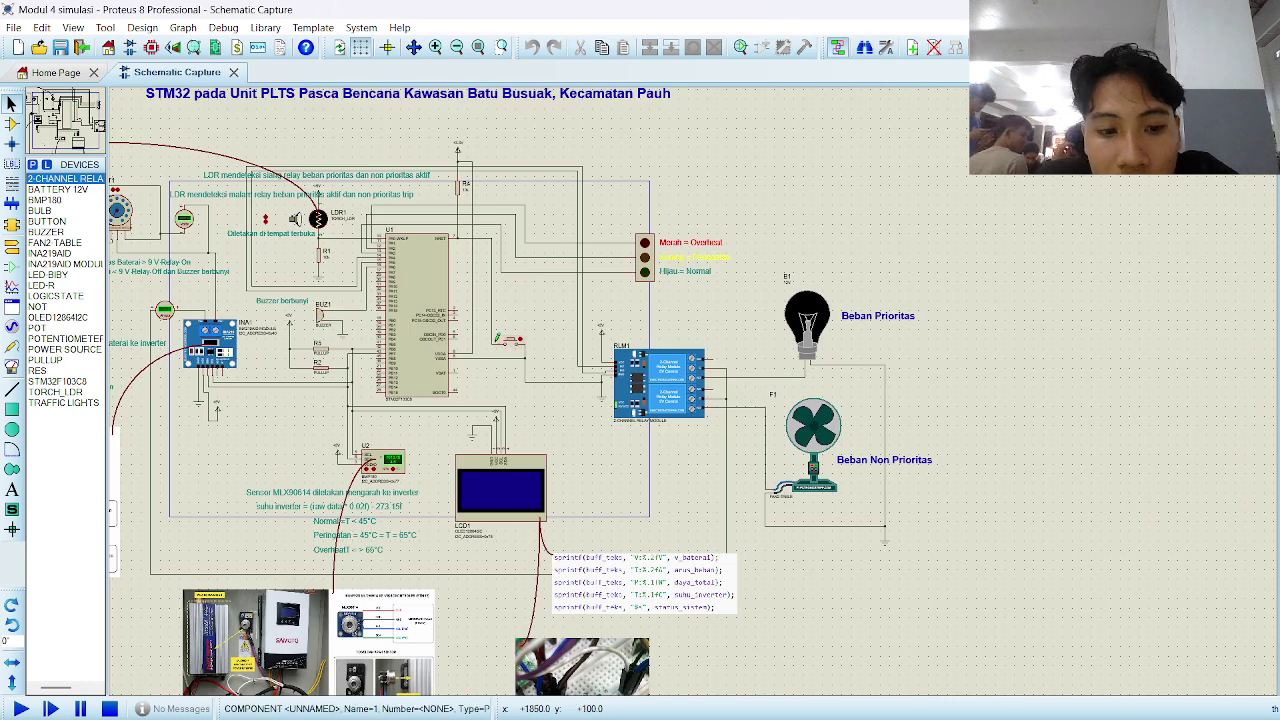
{"action": "scroll", "coordinate": [693, 397], "scroll_direction": "up", "scroll_amount": 1}
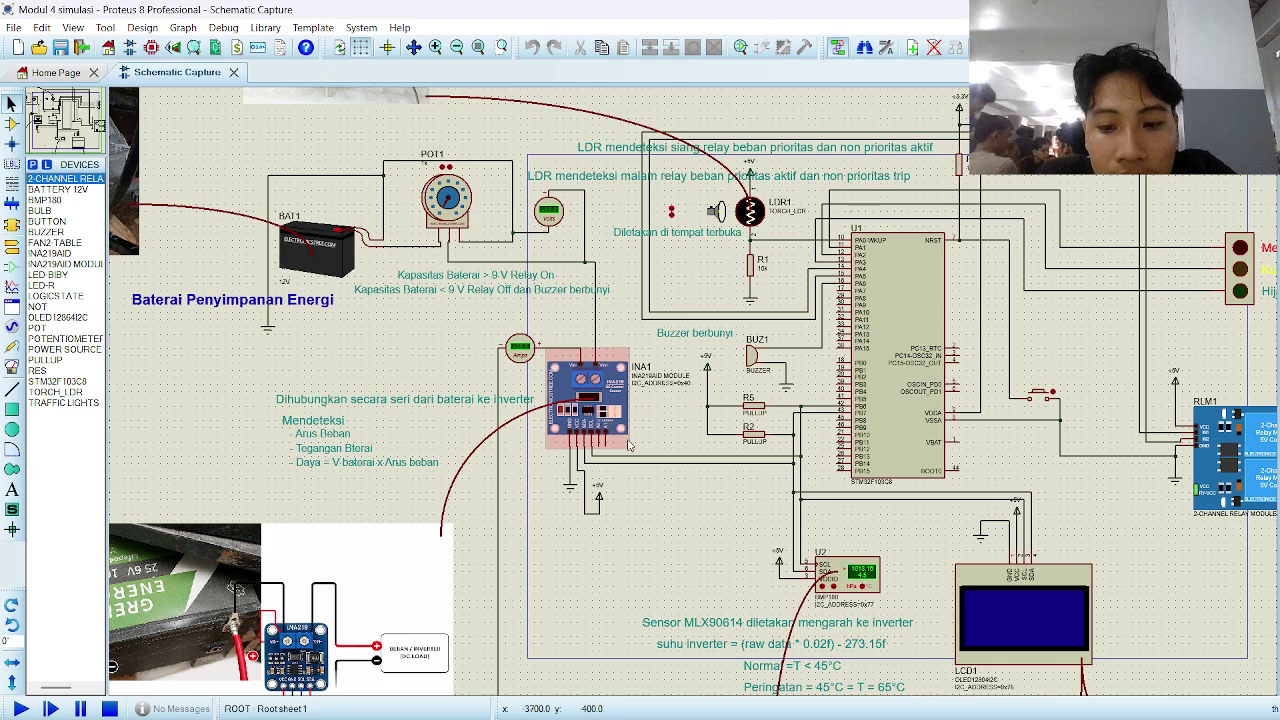
Examine the inverter temperature sensor U2, its conversion formula, and the normal, warning and overheat threshold notes.
{"action": "scroll", "coordinate": [680, 440], "scroll_direction": "down", "scroll_amount": 3}
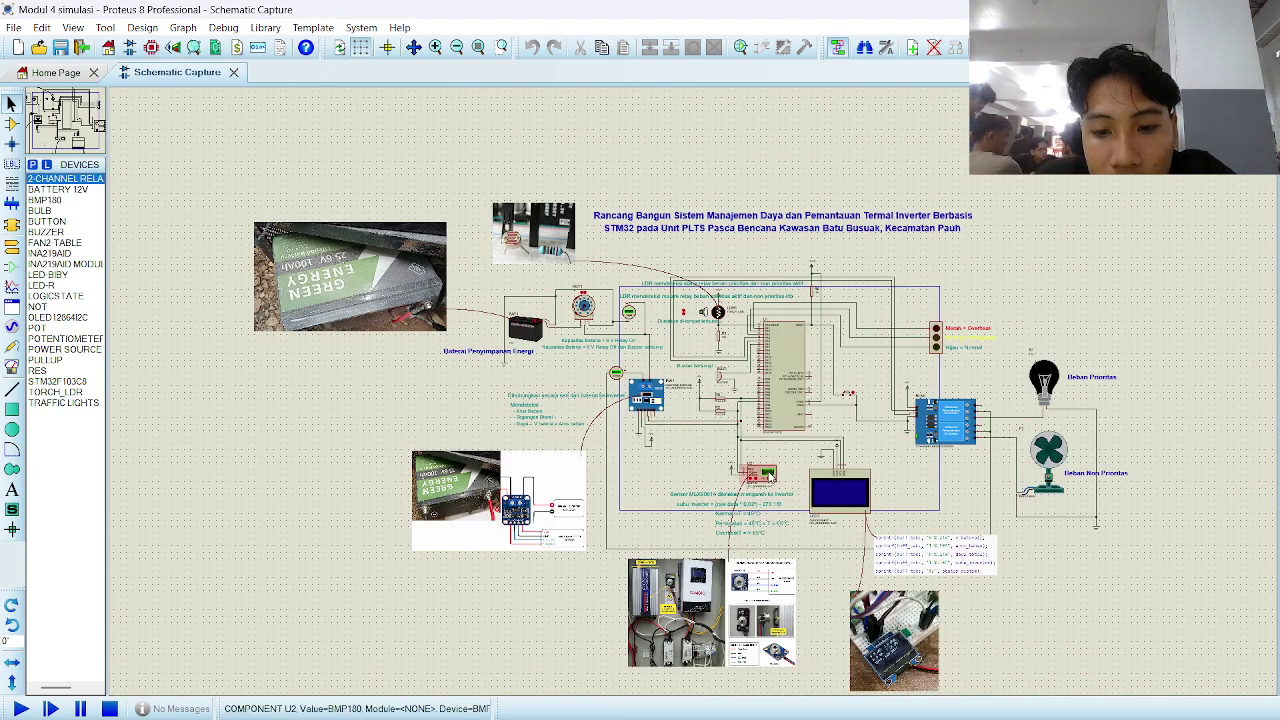
{"action": "scroll", "coordinate": [768, 474], "scroll_direction": "up", "scroll_amount": 3}
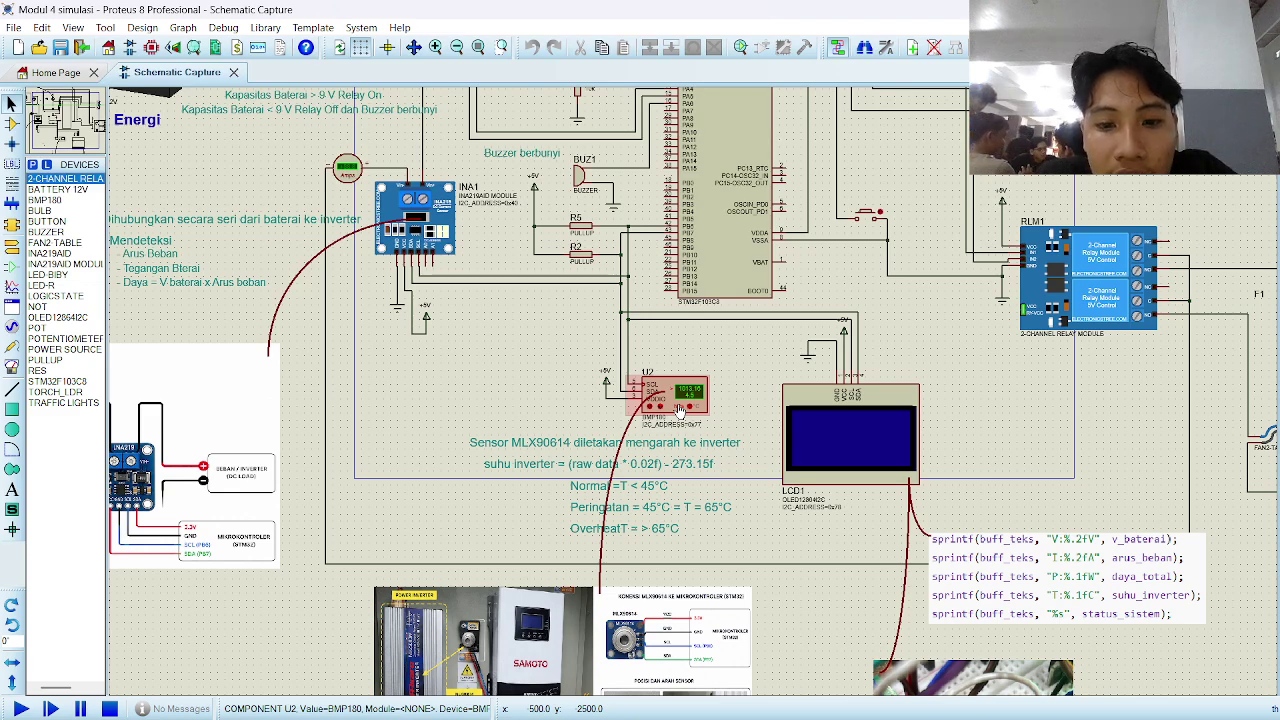
{"action": "scroll", "coordinate": [680, 410], "scroll_direction": "down", "scroll_amount": 1}
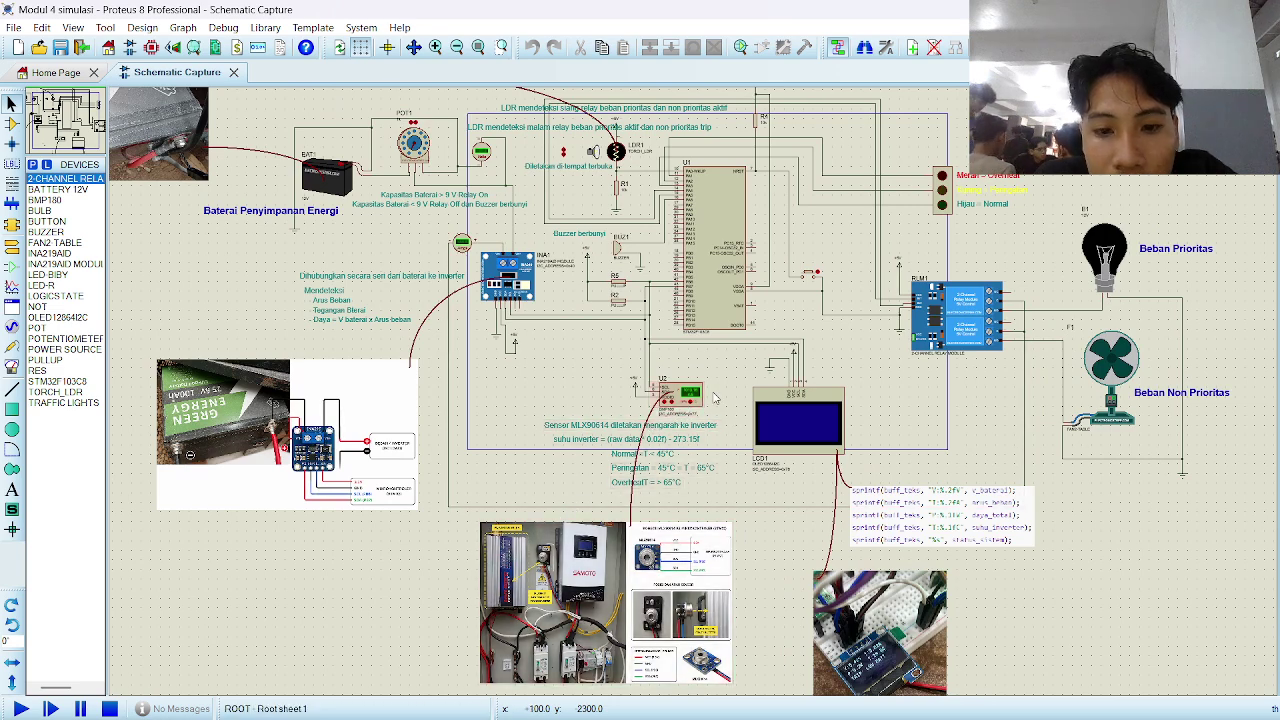
{"action": "scroll", "coordinate": [700, 402], "scroll_direction": "up", "scroll_amount": 1}
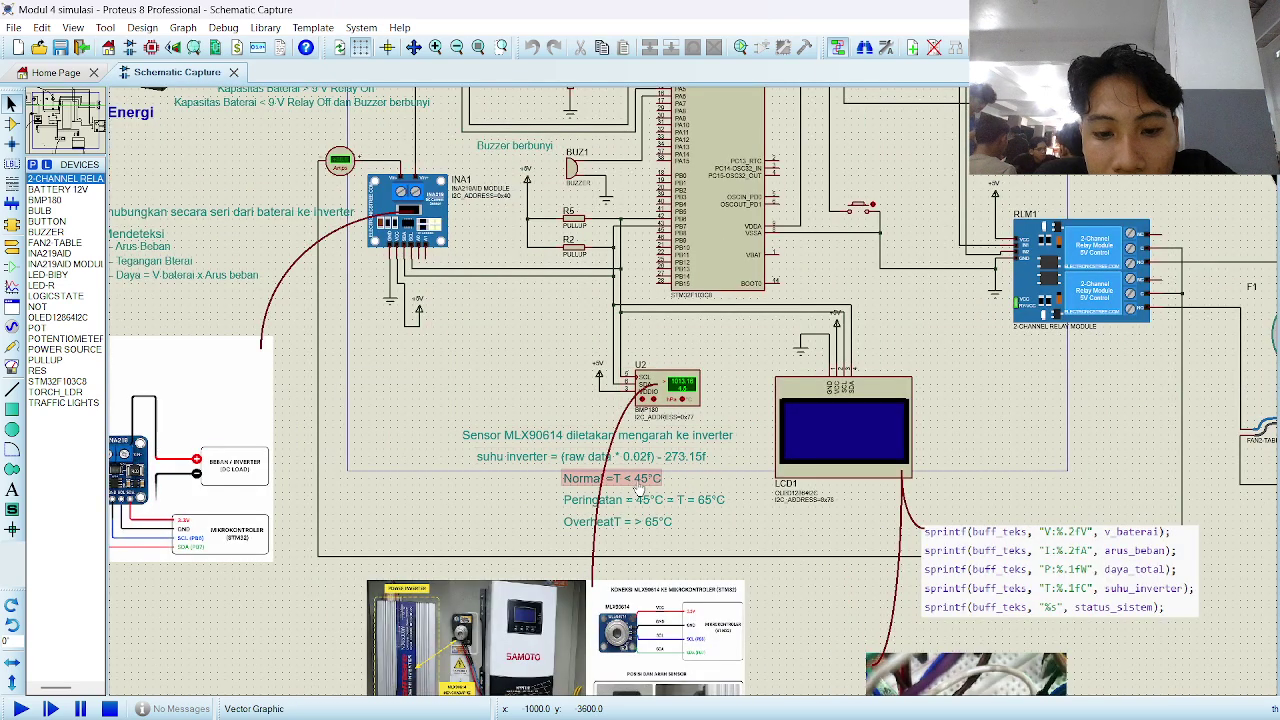
{"action": "scroll", "coordinate": [690, 455], "scroll_direction": "down", "scroll_amount": 2}
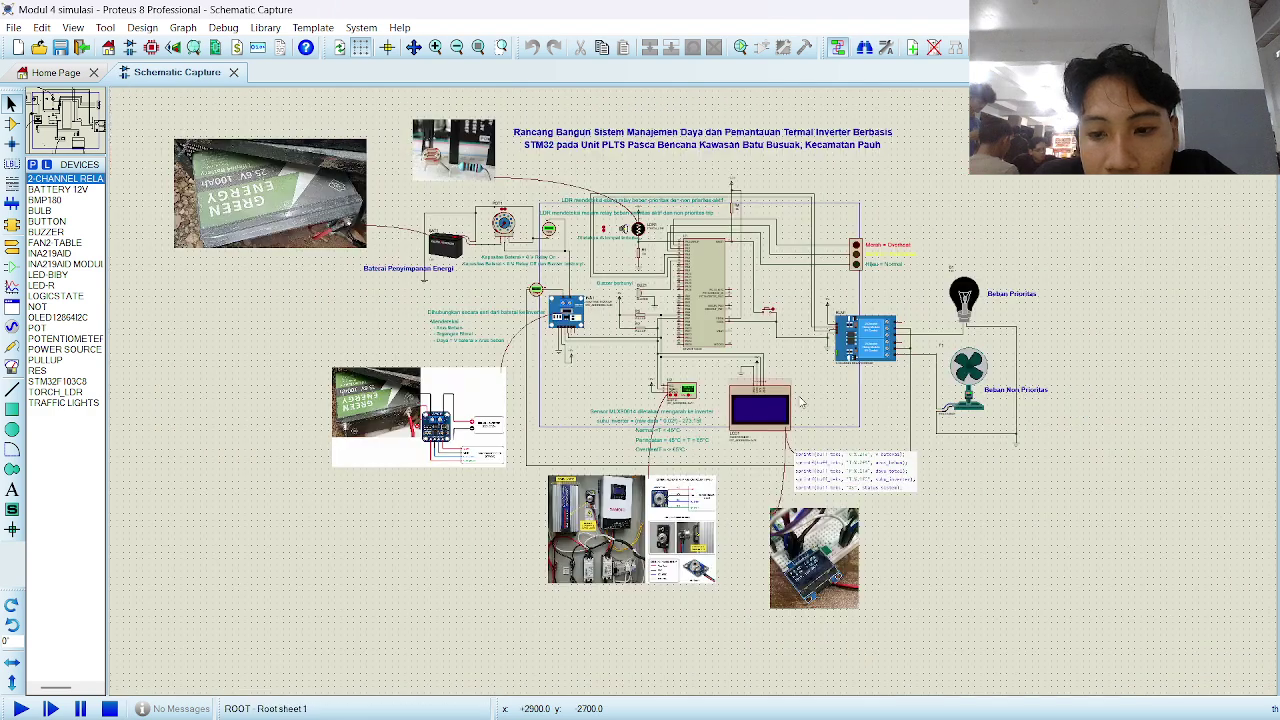
Review the whole control chain on the schematic, from the temperature formula and OLED output to the buzzer, battery-capacity notes and relay module.
{"action": "scroll", "coordinate": [866, 338], "scroll_direction": "up", "scroll_amount": 1}
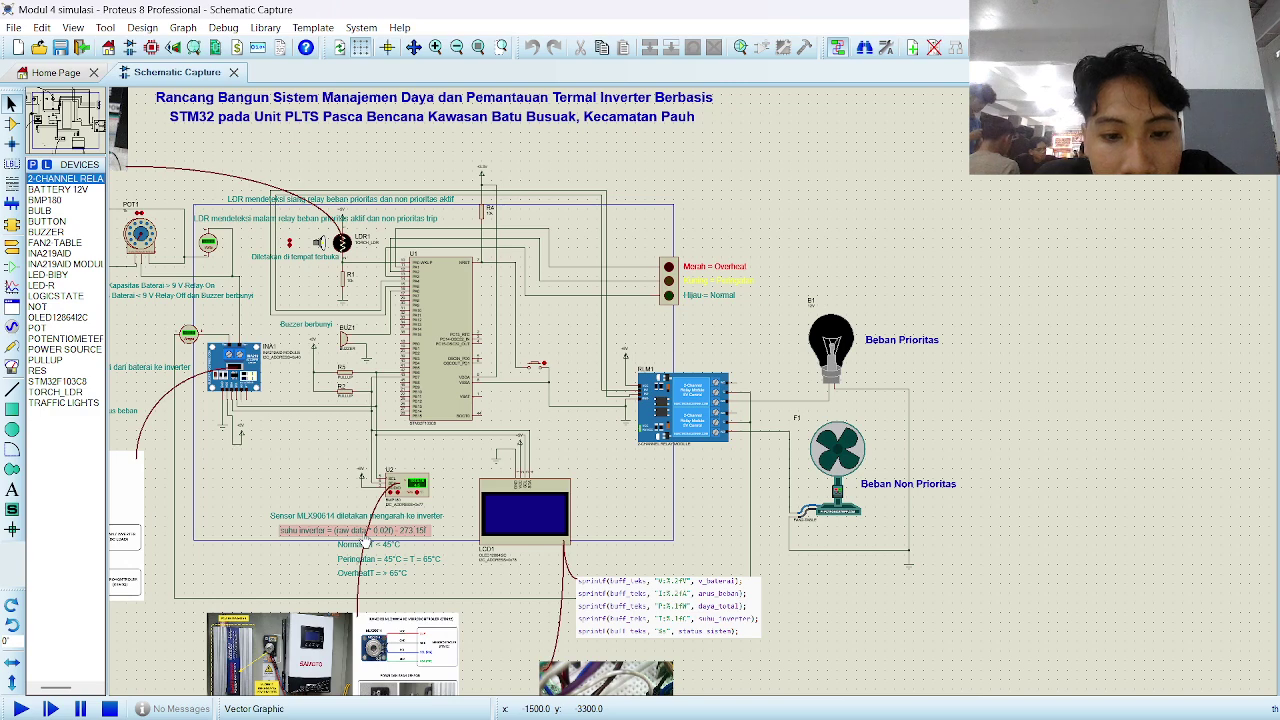
{"action": "scroll", "coordinate": [336, 352], "scroll_direction": "up", "scroll_amount": 1}
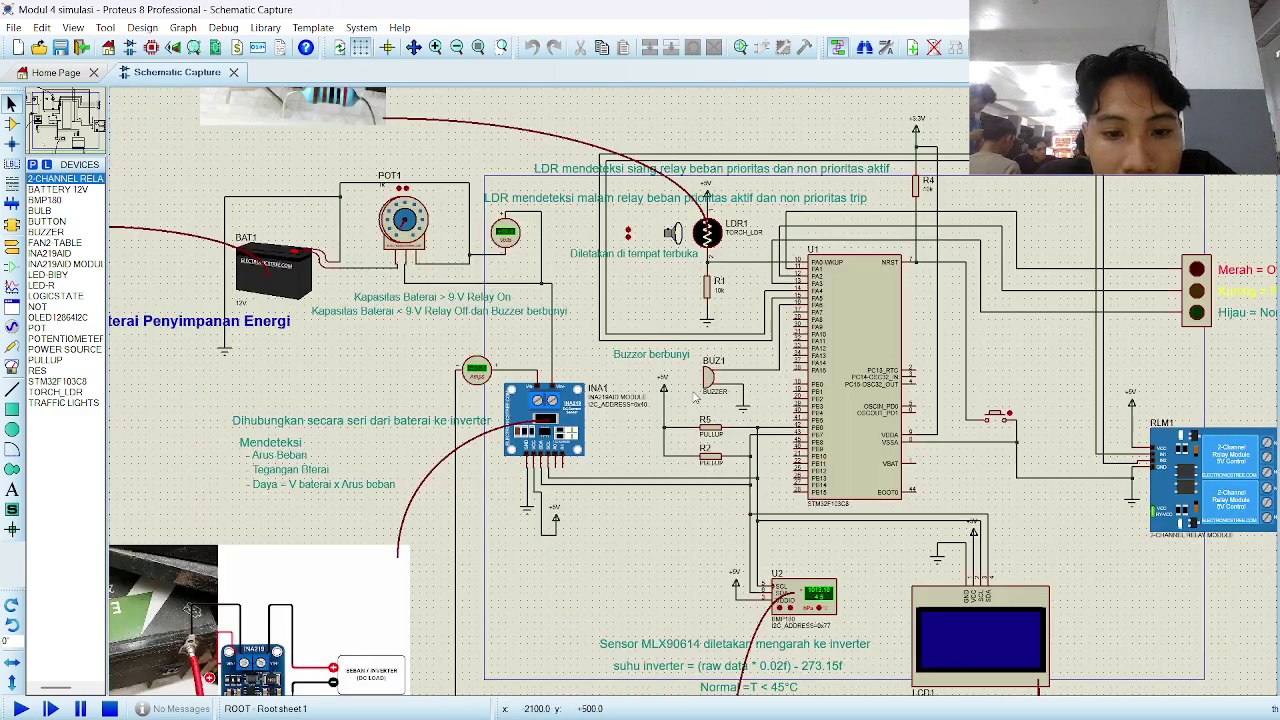
{"action": "scroll", "coordinate": [852, 396], "scroll_direction": "down", "scroll_amount": 1}
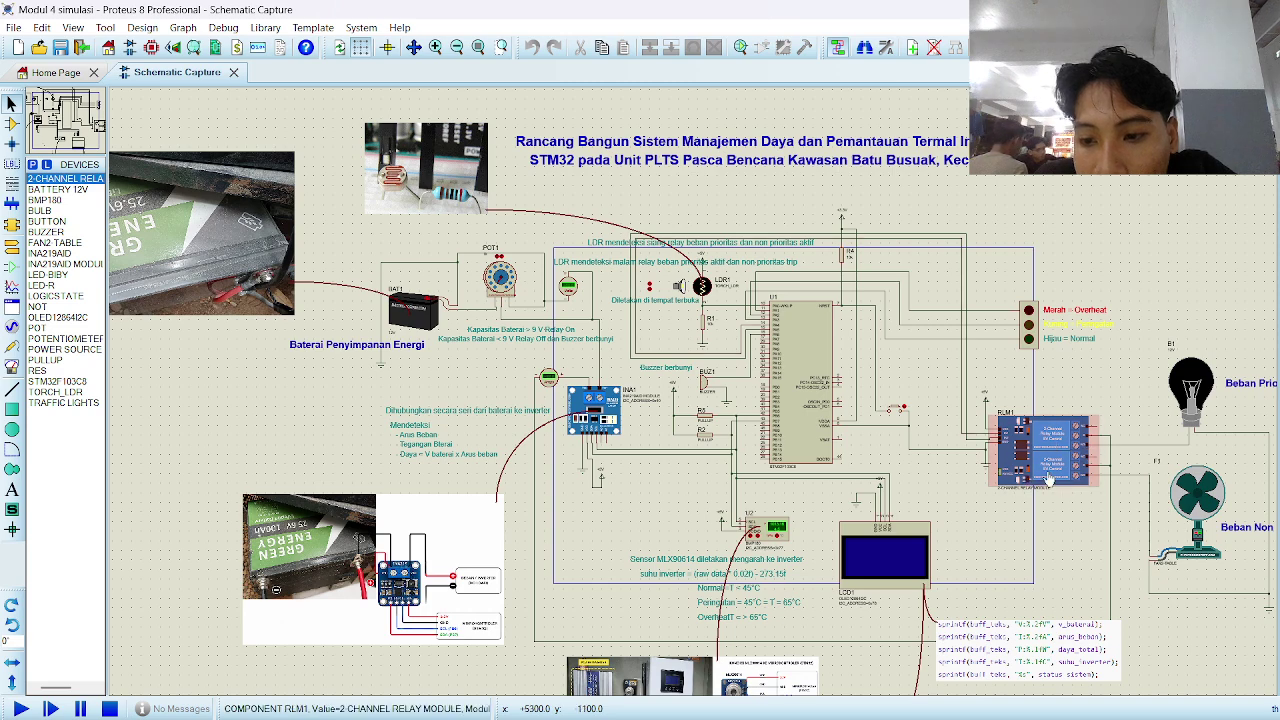
{"action": "mouse_move", "coordinate": [972, 716]}
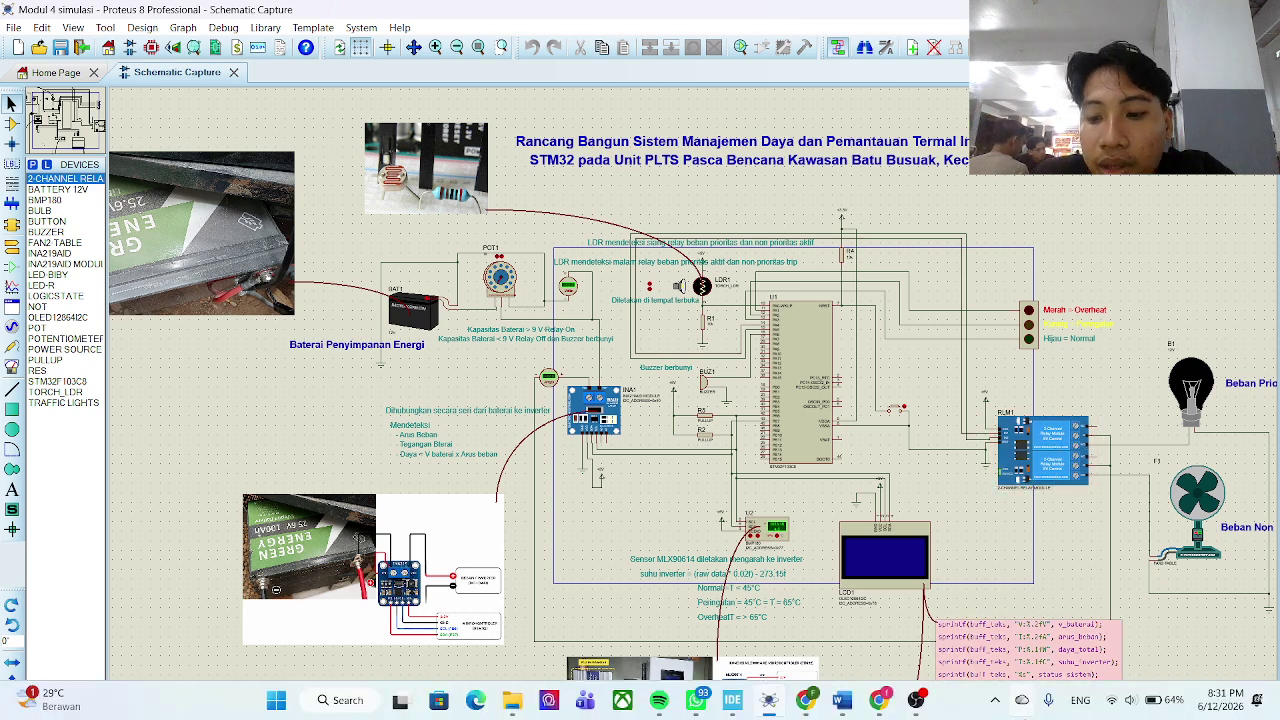
{"action": "left_click", "coordinate": [916, 705]}
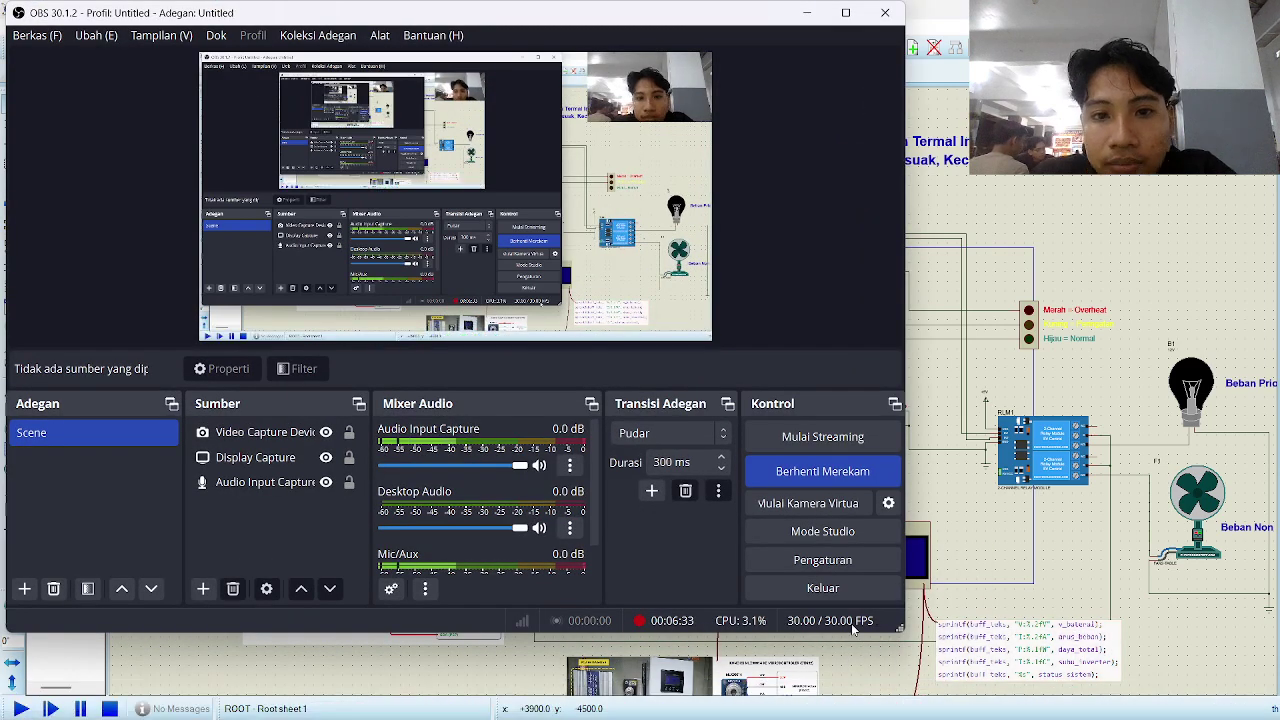